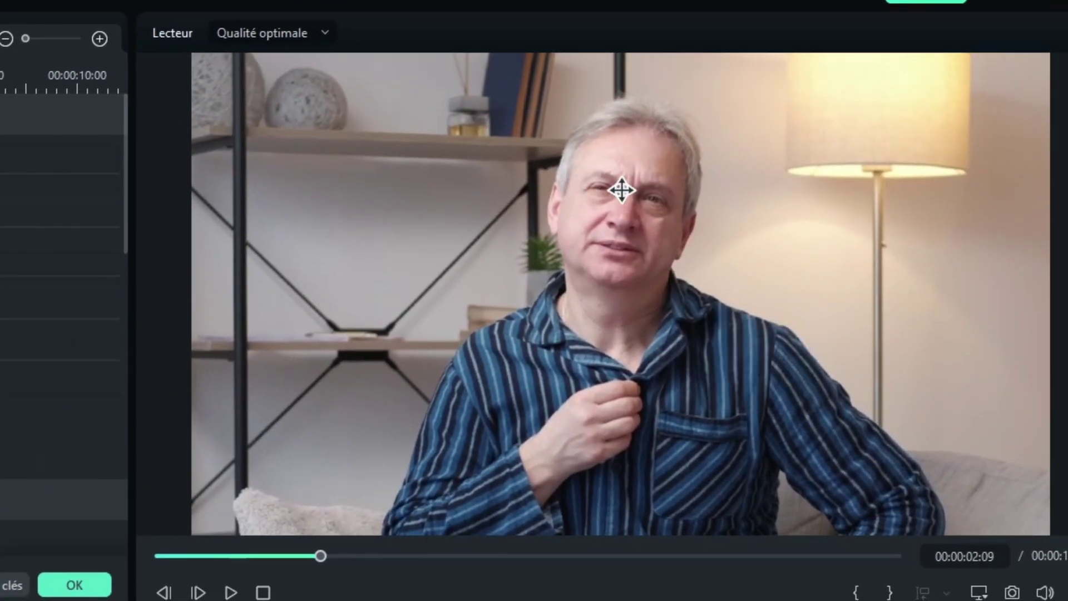
Reposition the enlarged video to X -112,36 px and Y -183,44 px at 00:00:02:09 and set that point's keyframes to Courbe continue.
{"action": "left_click_drag", "start_coordinate": [622, 191], "coordinate": [663, 265]}
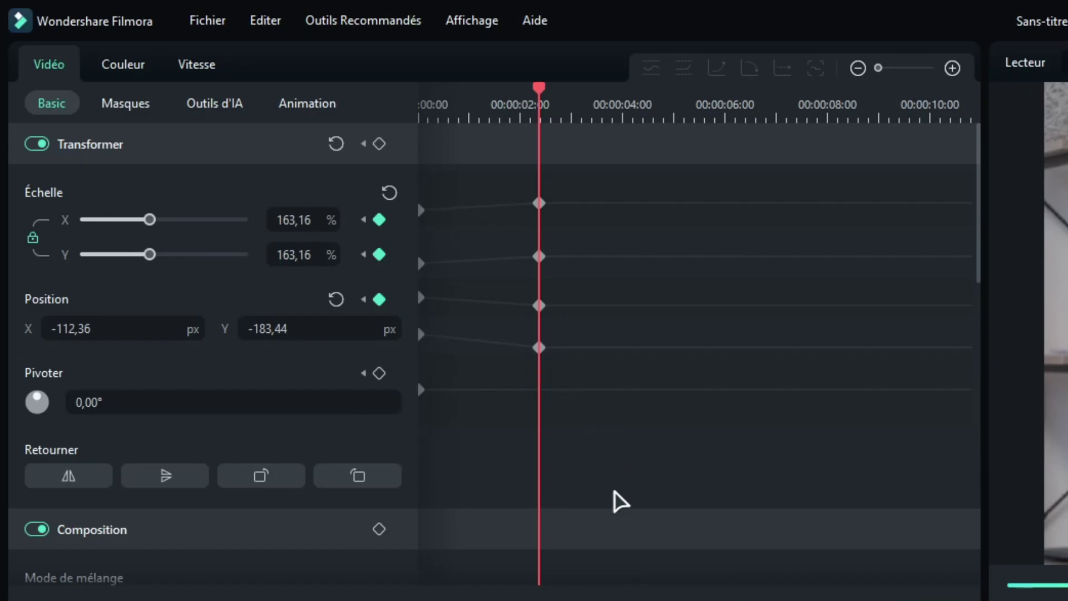
{"action": "left_click_drag", "start_coordinate": [614, 492], "coordinate": [540, 192]}
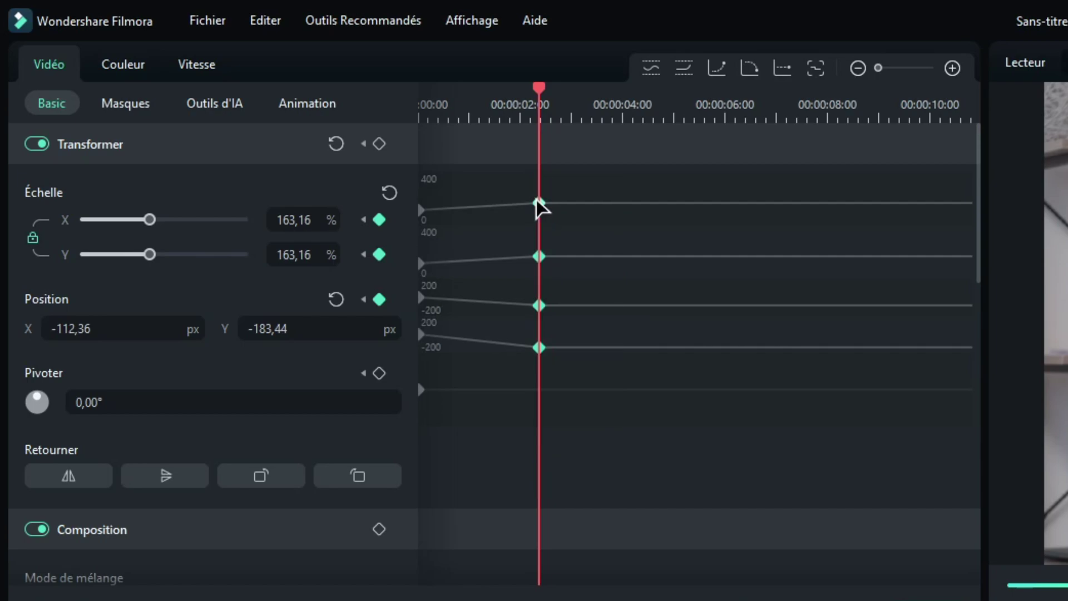
{"action": "right_click", "coordinate": [538, 203]}
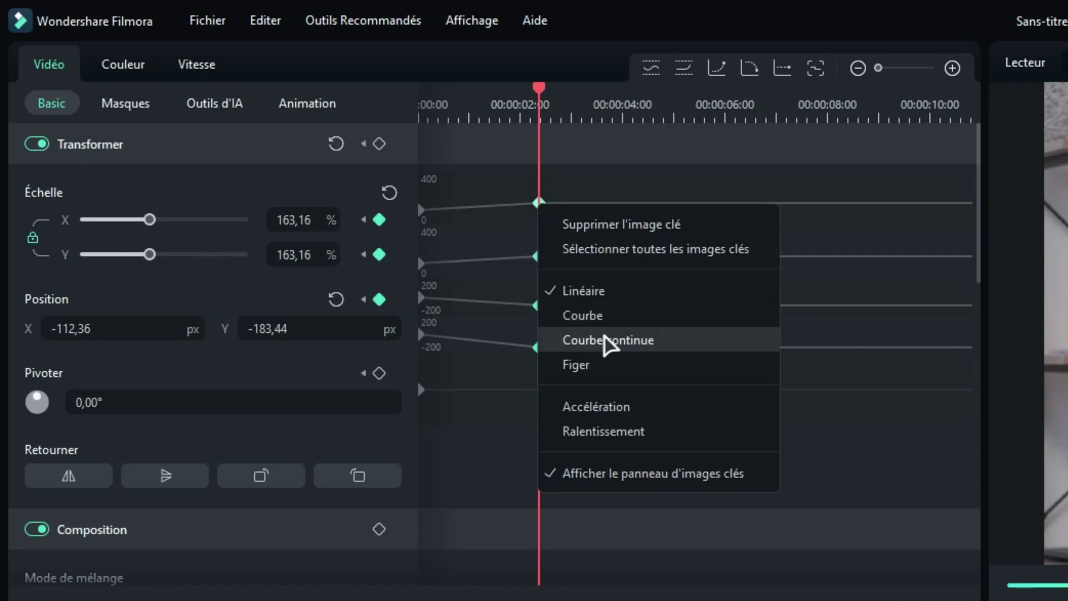
{"action": "left_click", "coordinate": [610, 340]}
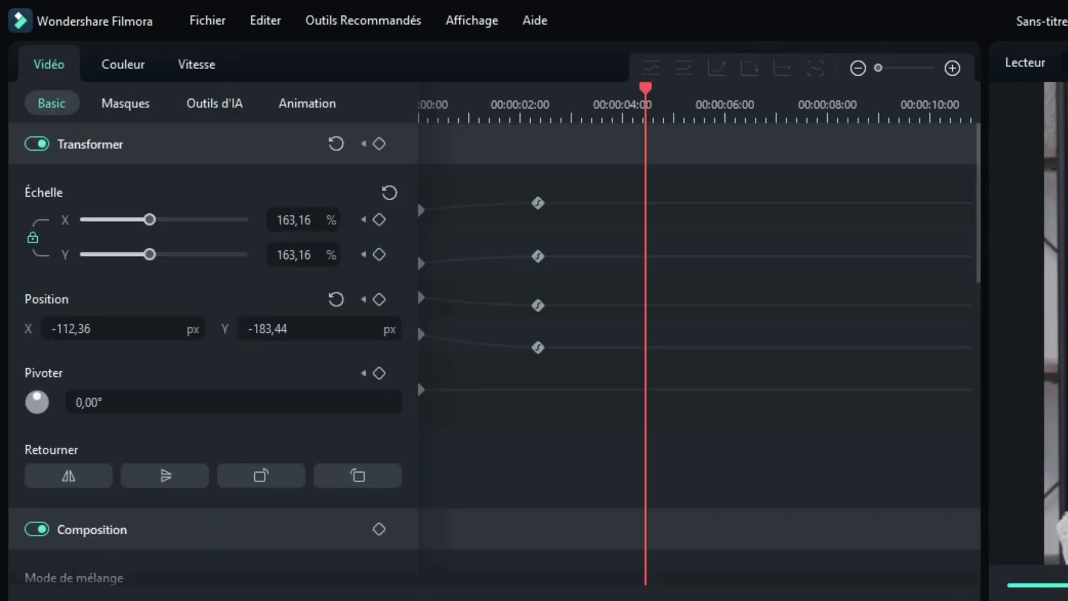
Add a Transformer keyframe at about 4.5 seconds, then at about 5 seconds set the scale to 139,47 % and position to -116,94 and -128,41 px.
{"action": "left_click", "coordinate": [379, 144]}
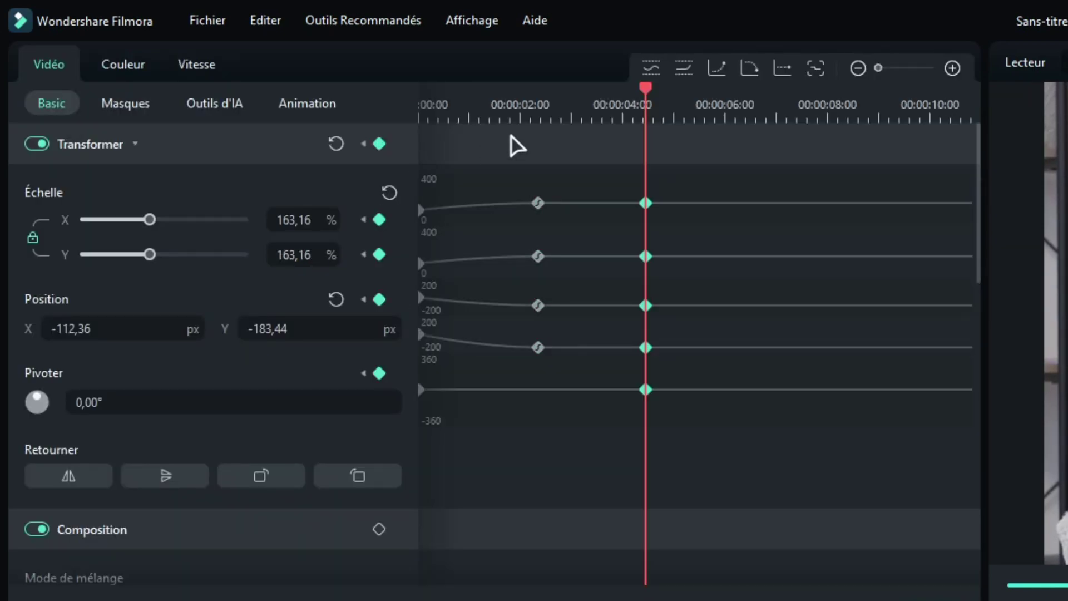
{"action": "left_click_drag", "start_coordinate": [645, 89], "coordinate": [678, 114]}
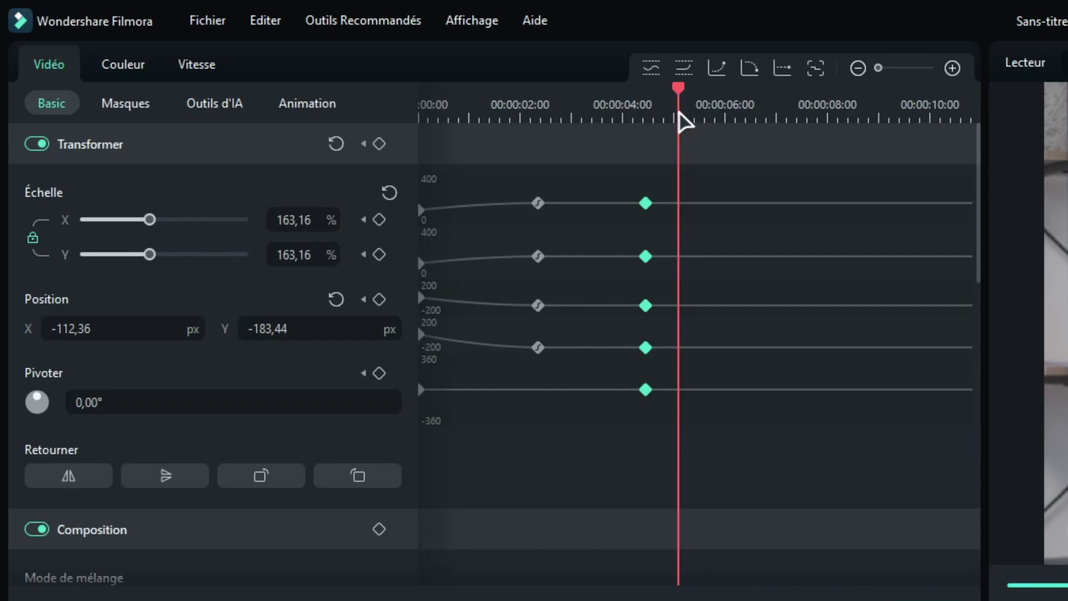
{"action": "mouse_move", "coordinate": [150, 220]}
{"action": "left_mouse_down"}
{"action": "mouse_move", "coordinate": [130, 220]}
{"action": "mouse_move", "coordinate": [139, 219]}
{"action": "left_mouse_up"}
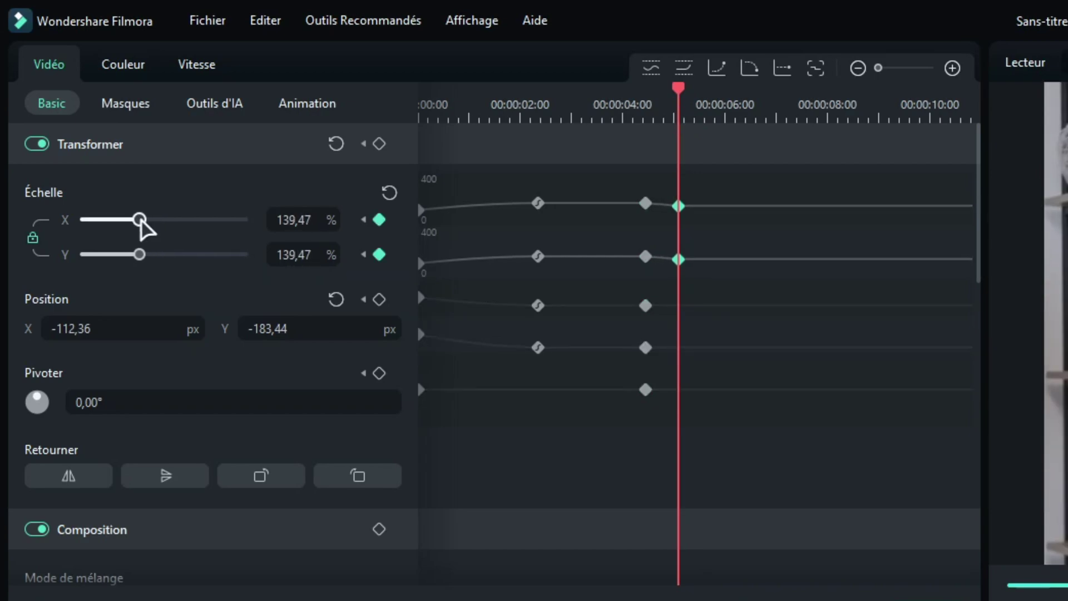
{"action": "left_click_drag", "start_coordinate": [618, 163], "coordinate": [616, 164]}
Select all keyframes at about 5 seconds and change their interpolation to Courbe continue.
{"action": "left_click_drag", "start_coordinate": [730, 436], "coordinate": [674, 183]}
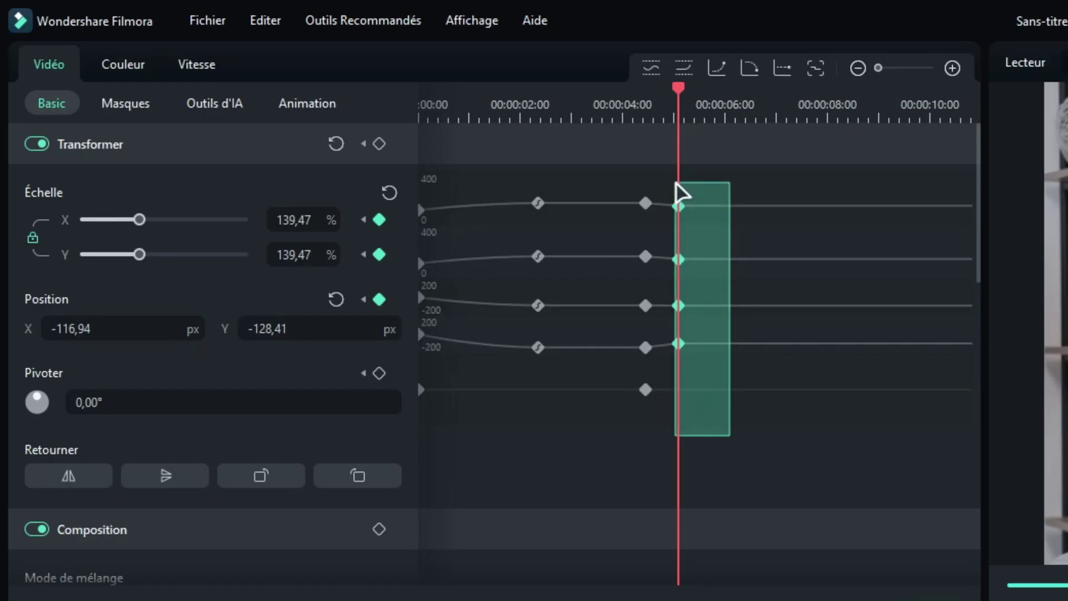
{"action": "right_click", "coordinate": [678, 208]}
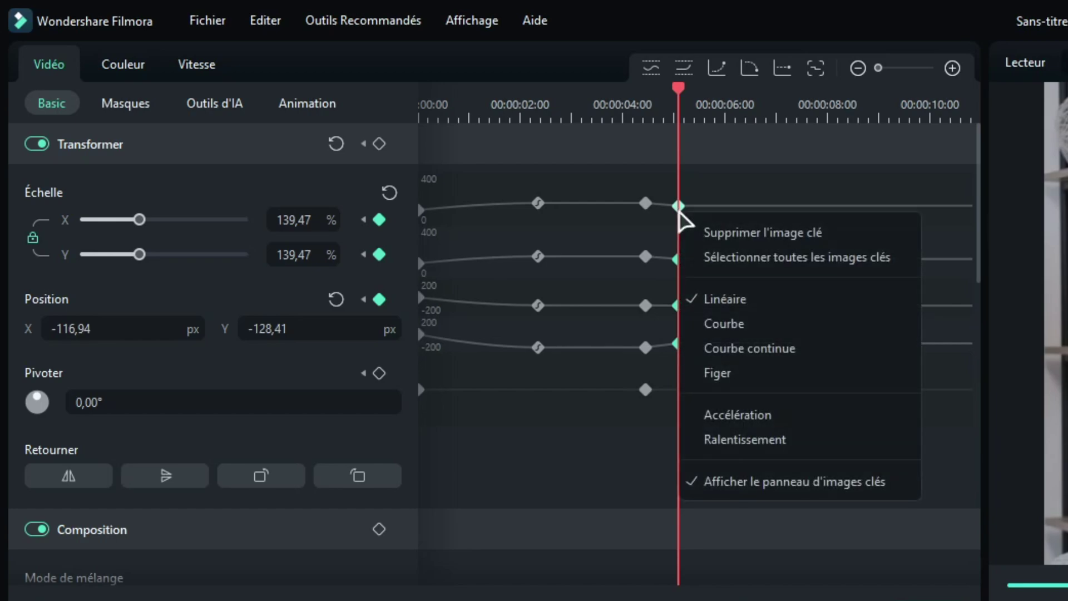
{"action": "left_click", "coordinate": [763, 352]}
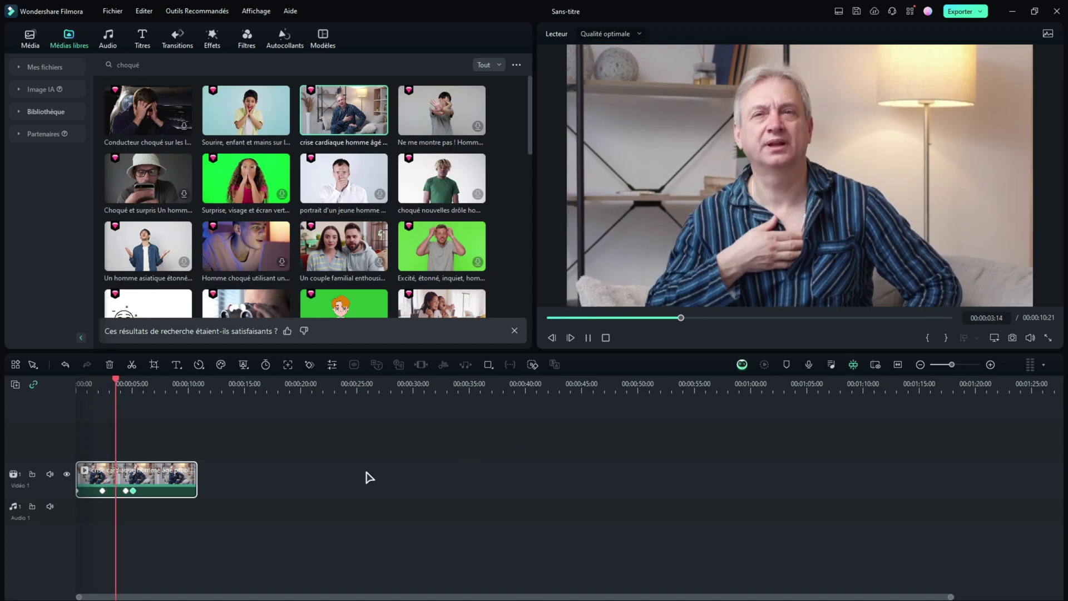
Move the clip's last keyframe closer to the preceding one and play the zoom animation from about 4 seconds.
{"action": "left_click_drag", "start_coordinate": [223, 384], "coordinate": [433, 388]}
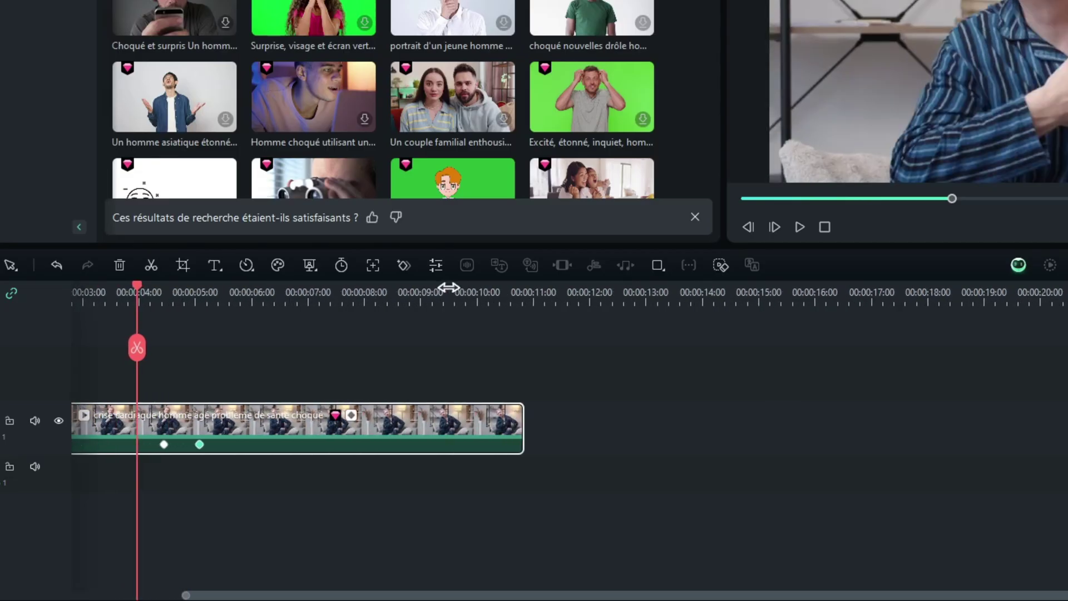
{"action": "left_click_drag", "start_coordinate": [273, 446], "coordinate": [228, 446]}
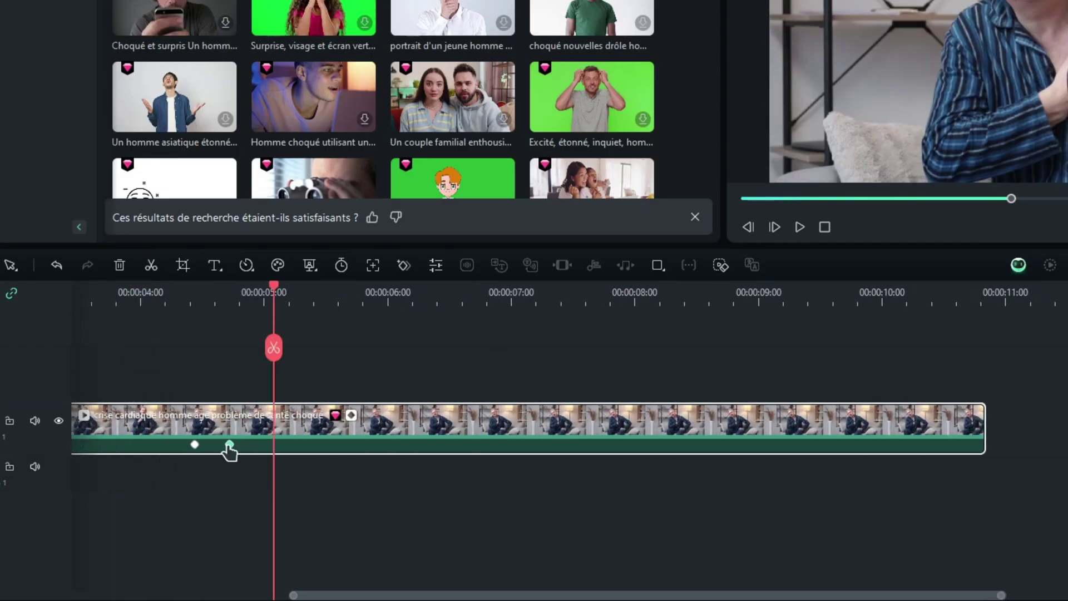
{"action": "left_click", "coordinate": [229, 446]}
{"action": "left_click", "coordinate": [138, 300]}
{"action": "key", "text": "space"}
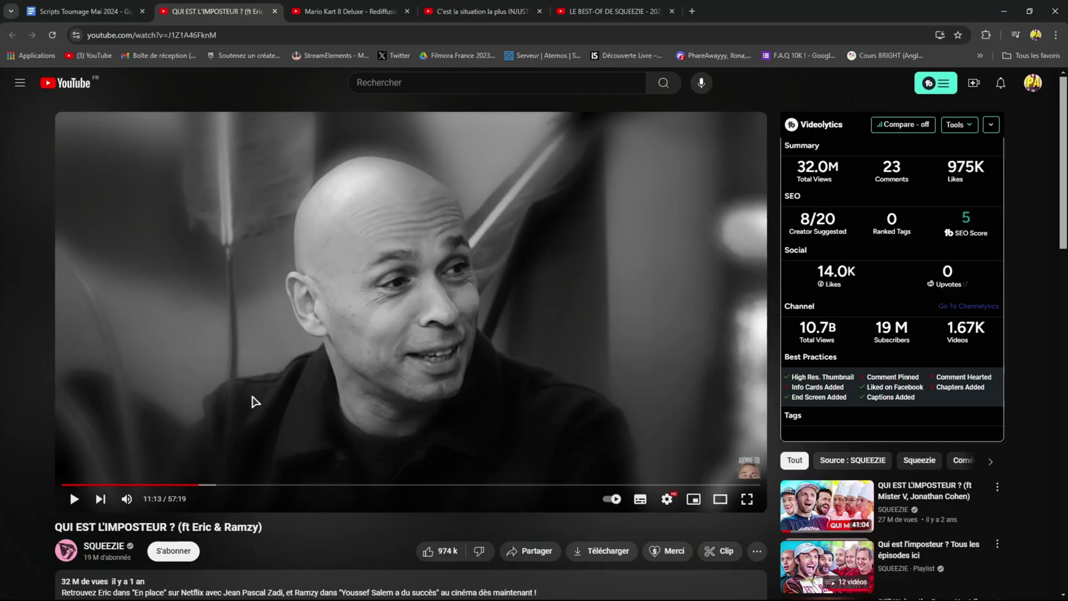
Switch to Filmora and add the Scène triste Acg music to the audio track beneath the video clips.
{"action": "key", "text": "alt+Tab"}
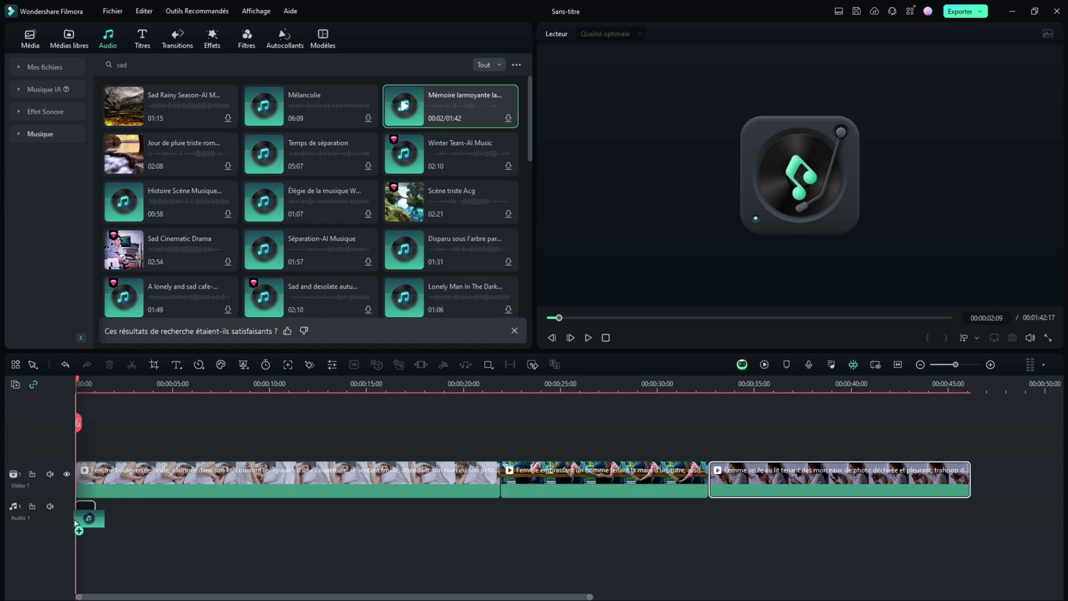
{"action": "left_click_drag", "start_coordinate": [412, 203], "coordinate": [133, 505]}
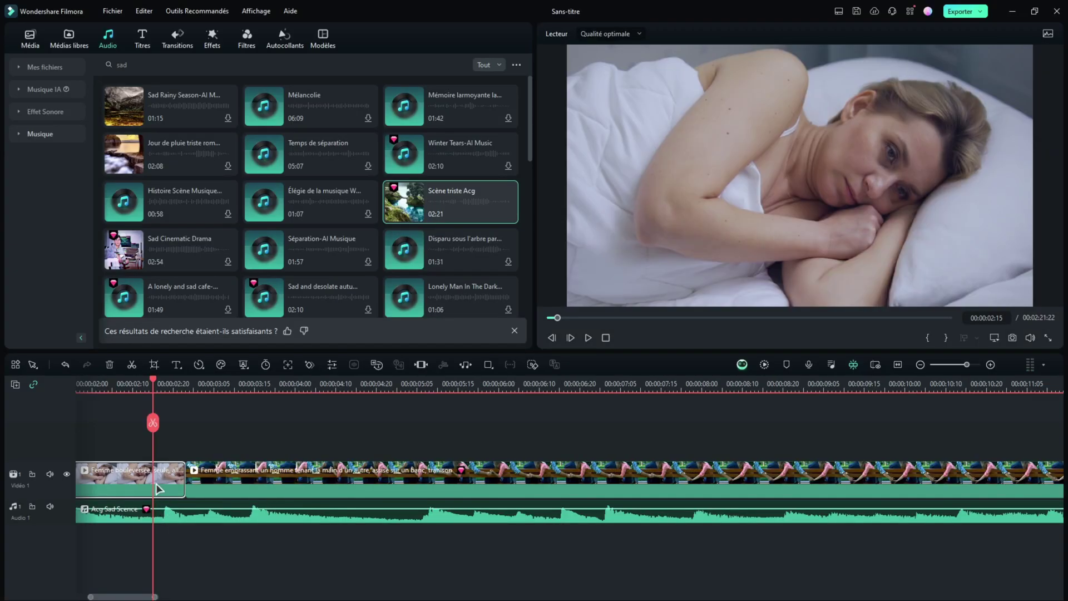
Trim the end of the first video clip slightly shorter and return the playhead to the start of the timeline.
{"action": "left_click_drag", "start_coordinate": [183, 475], "coordinate": [167, 477]}
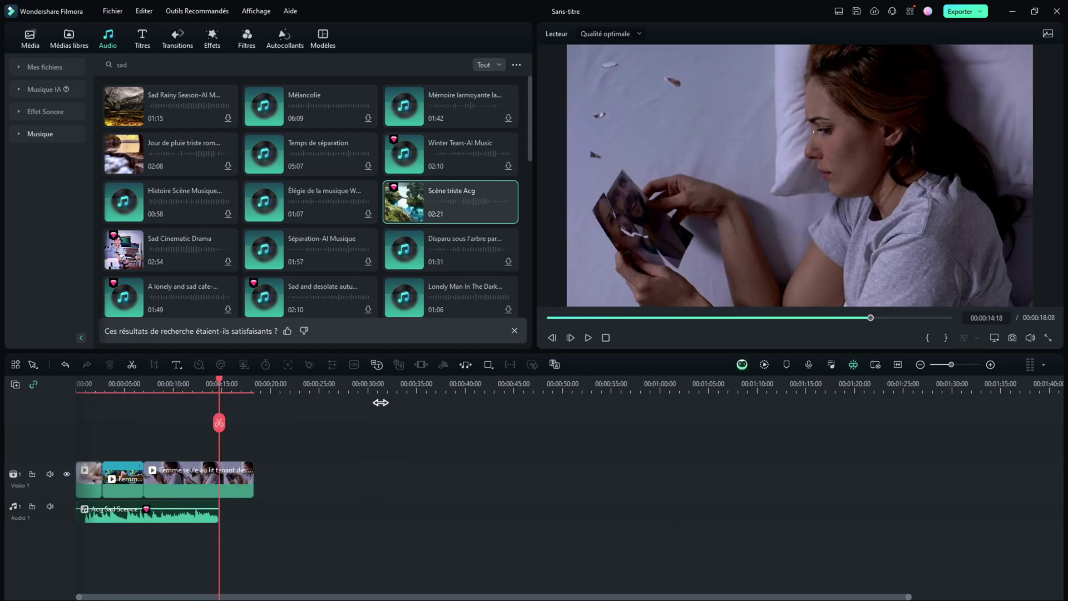
{"action": "left_click", "coordinate": [79, 383]}
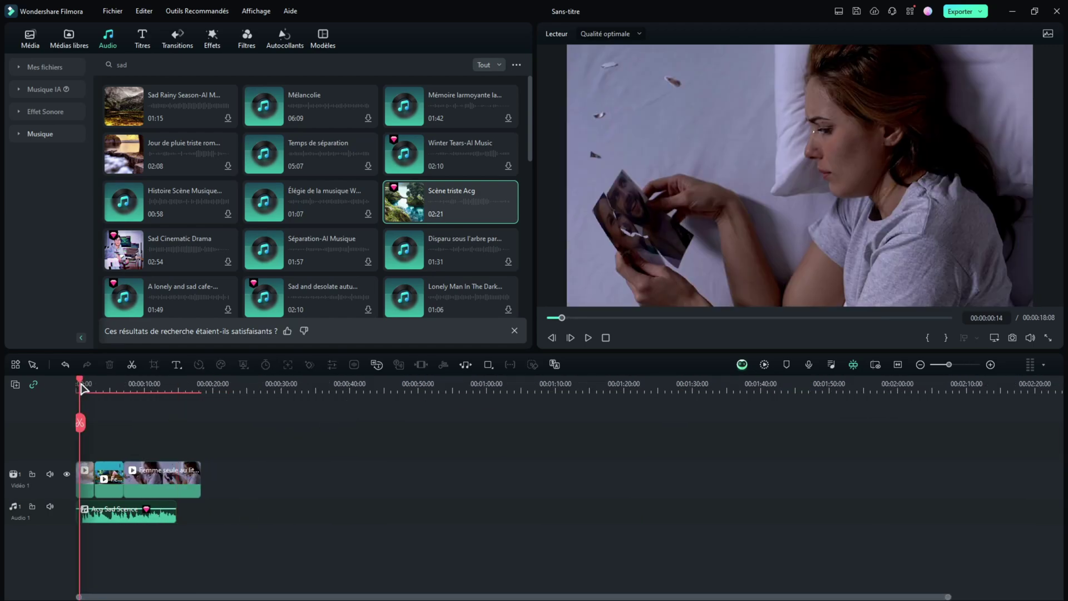
{"action": "left_click_drag", "start_coordinate": [111, 385], "coordinate": [411, 390]}
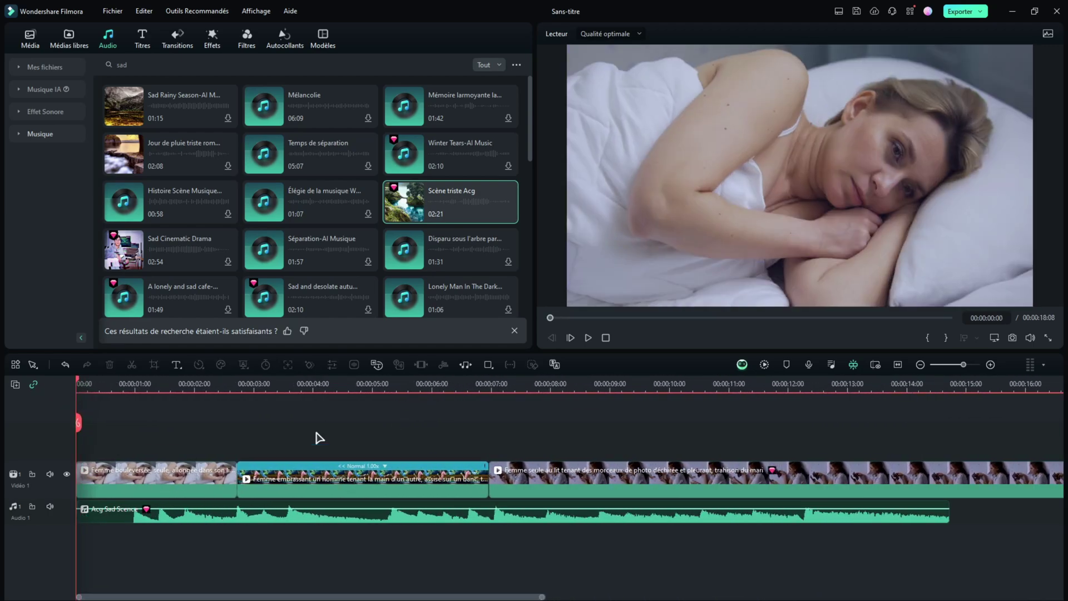
Apply the Digital Noir filter from the Noir & Blanc category to the first clip.
{"action": "left_click", "coordinate": [210, 47]}
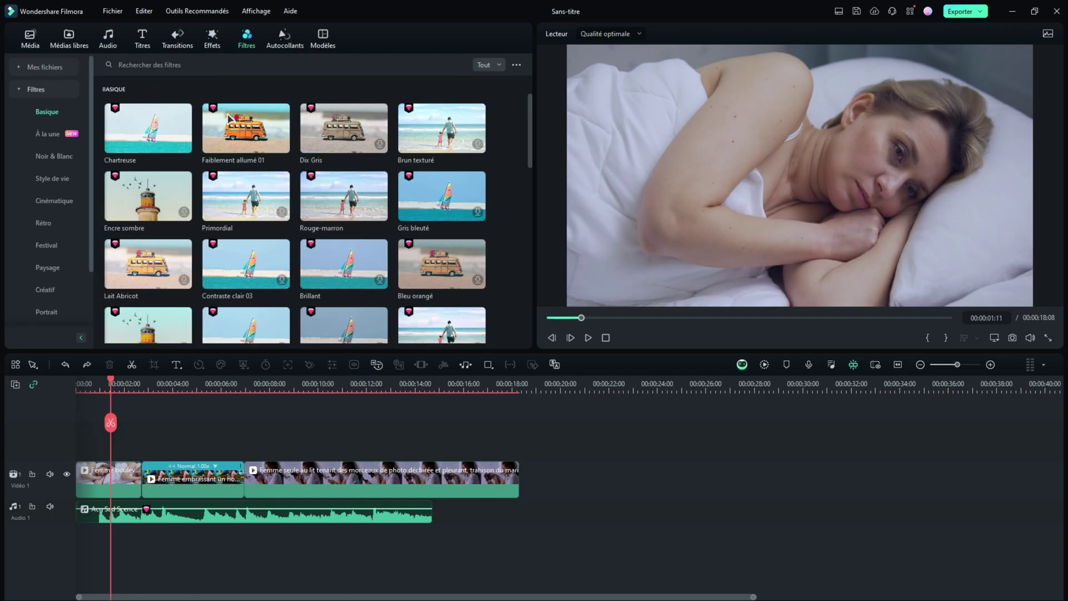
{"action": "left_click", "coordinate": [50, 156]}
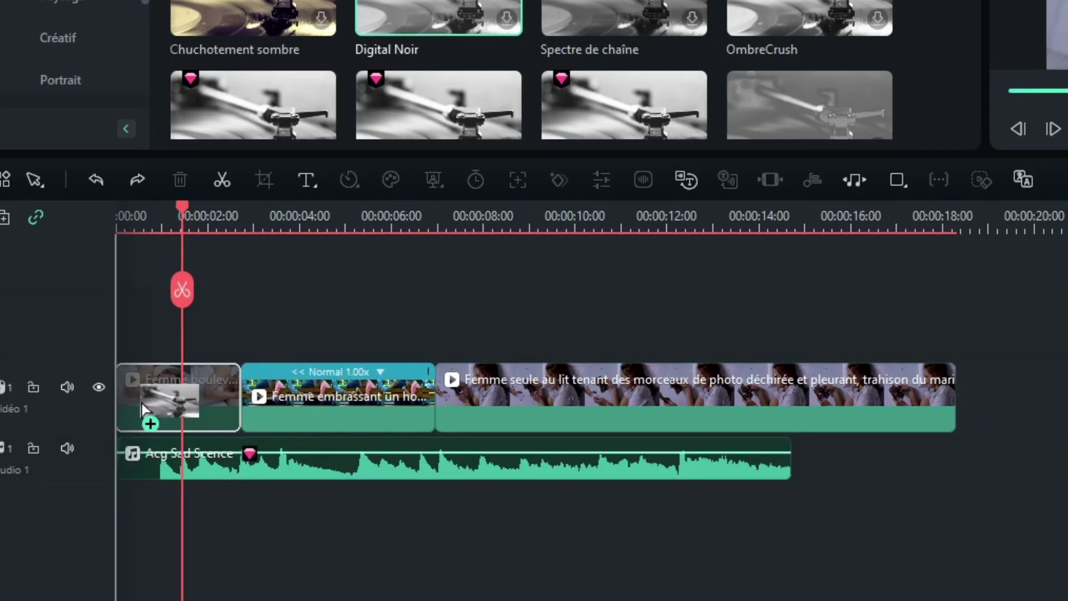
{"action": "left_click", "coordinate": [337, 225]}
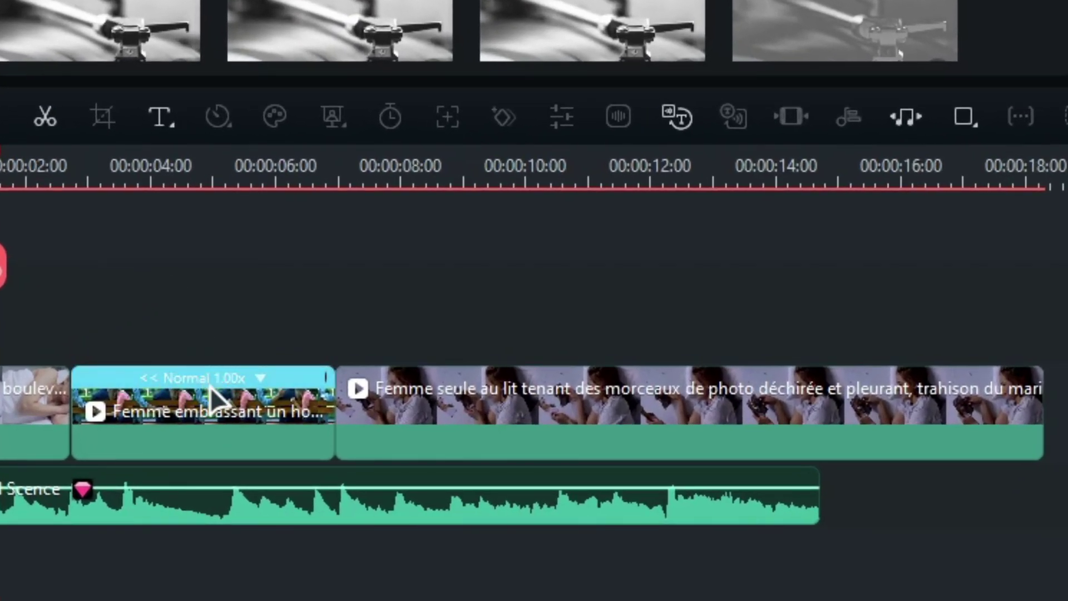
Slow the second clip, with the couple on the bench, to 0.70x speed.
{"action": "right_click", "coordinate": [196, 475]}
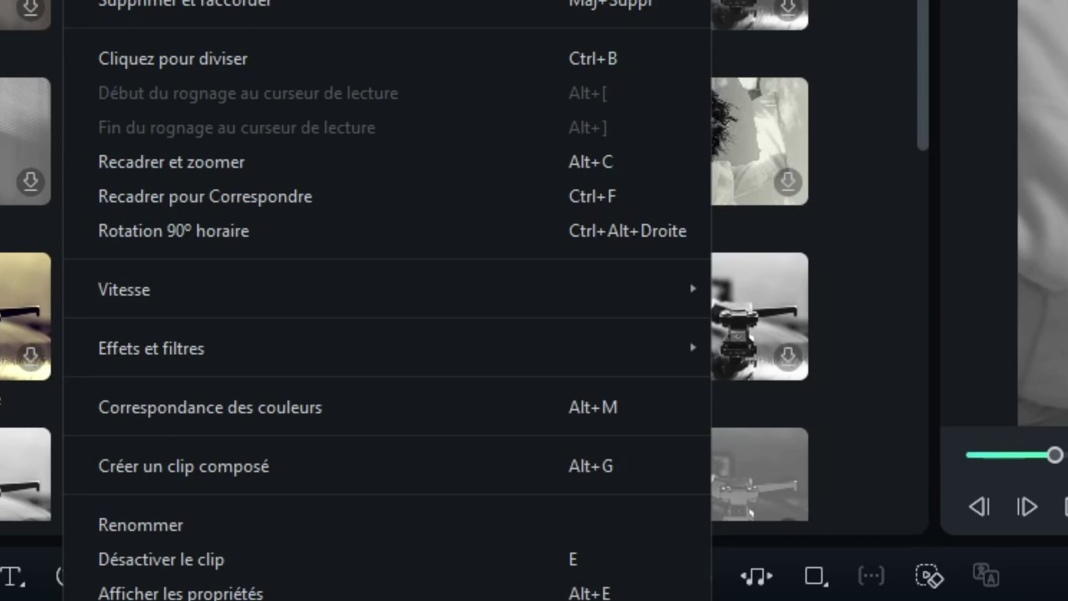
{"action": "mouse_move", "coordinate": [323, 53]}
{"action": "left_click", "coordinate": [592, 327]}
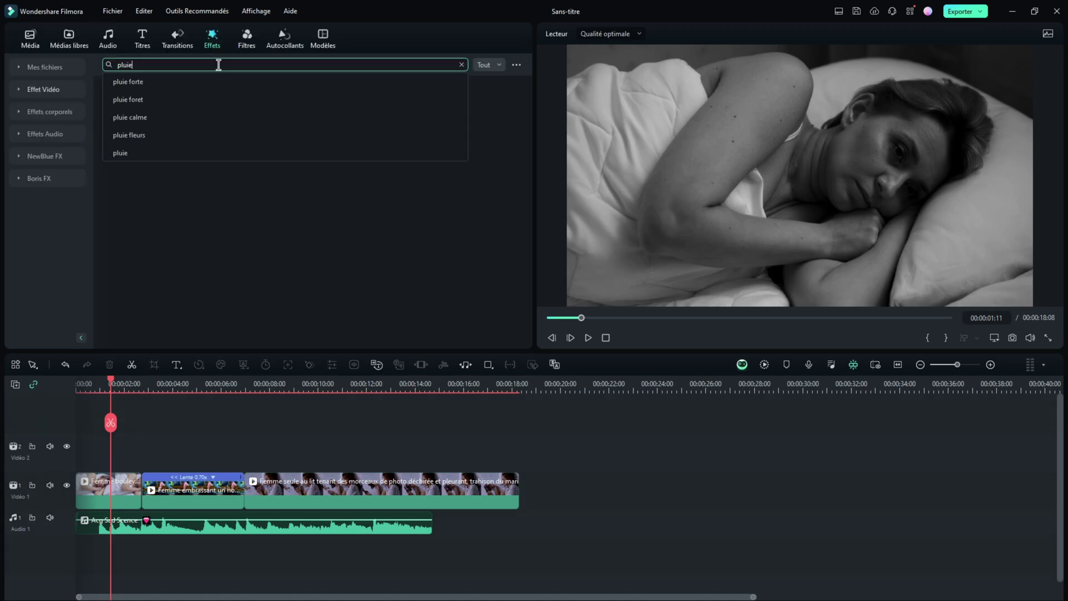
Search the effects for pluie and tonnerre, applying Il pleut 2 to the first clip and adding the Dôme du tonnerre effect.
{"action": "key", "text": "Return"}
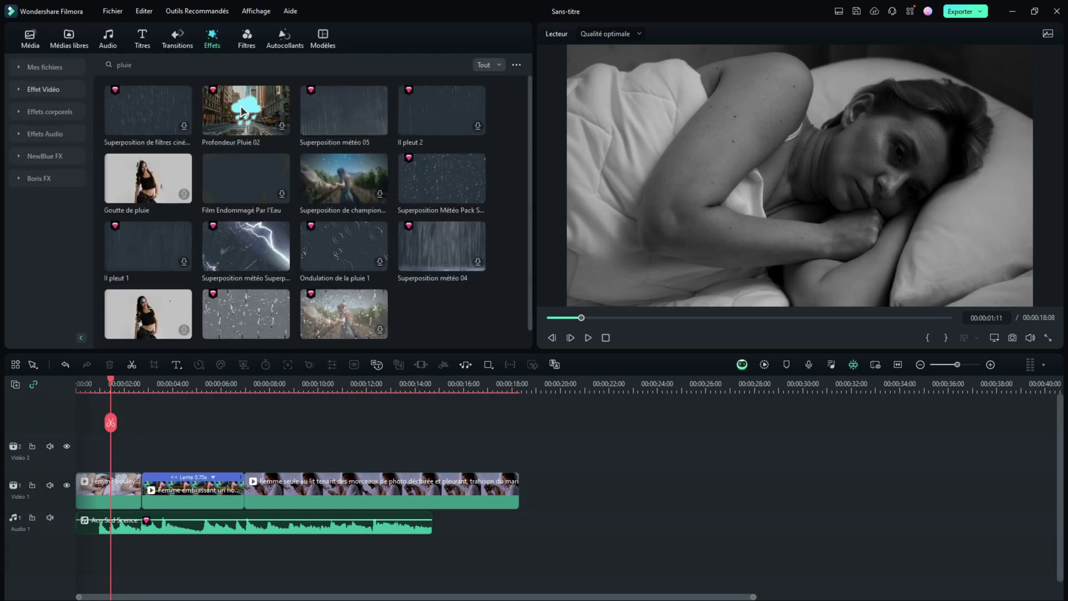
{"action": "left_click_drag", "start_coordinate": [456, 129], "coordinate": [106, 483]}
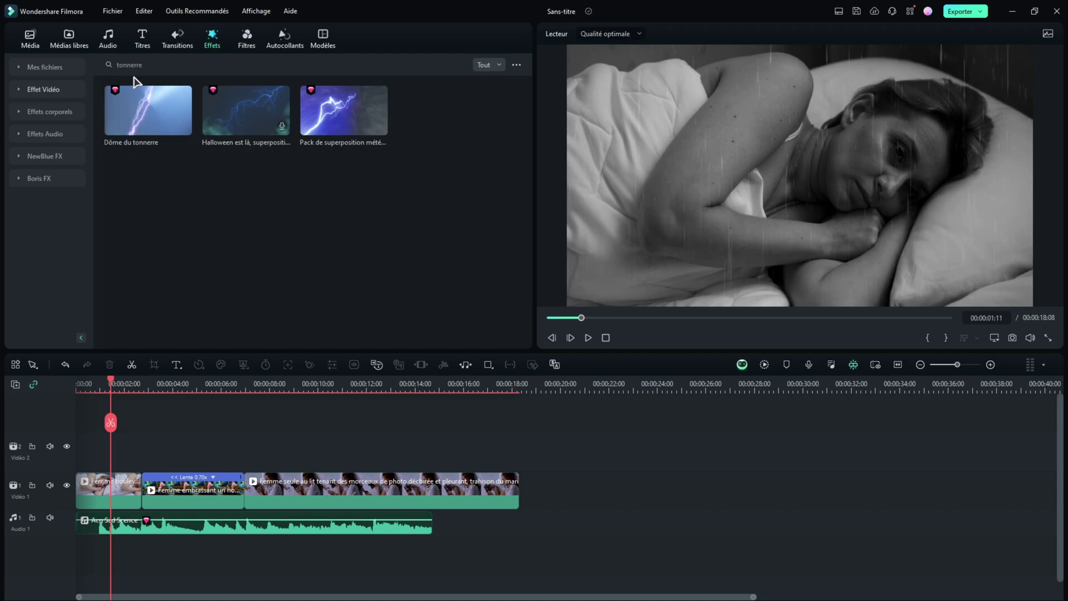
{"action": "left_click_drag", "start_coordinate": [139, 100], "coordinate": [193, 497]}
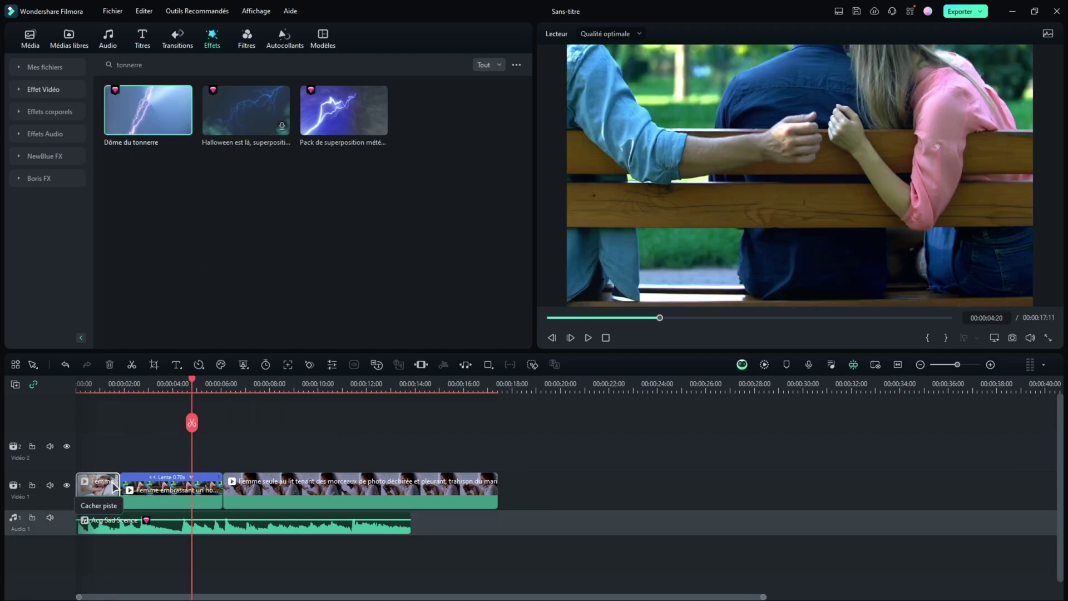
Place the playhead at 00:00:01:00 and copy the first clip's effects and filters.
{"action": "left_click", "coordinate": [95, 385]}
{"action": "left_click_drag", "start_coordinate": [98, 382], "coordinate": [100, 420]}
{"action": "right_click", "coordinate": [101, 498]}
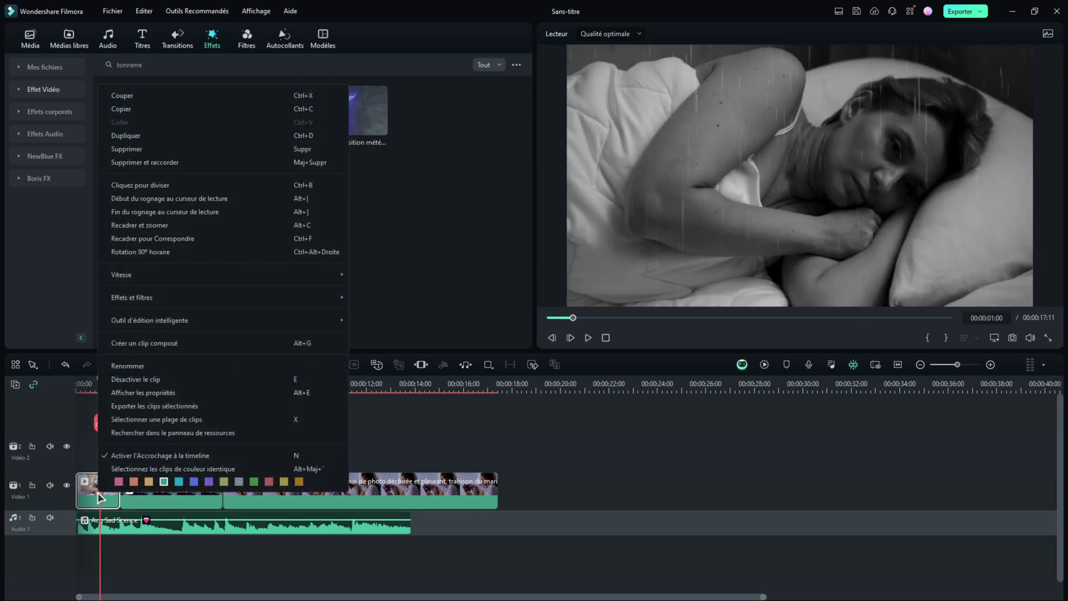
{"action": "mouse_move", "coordinate": [202, 298]}
{"action": "left_click", "coordinate": [410, 298]}
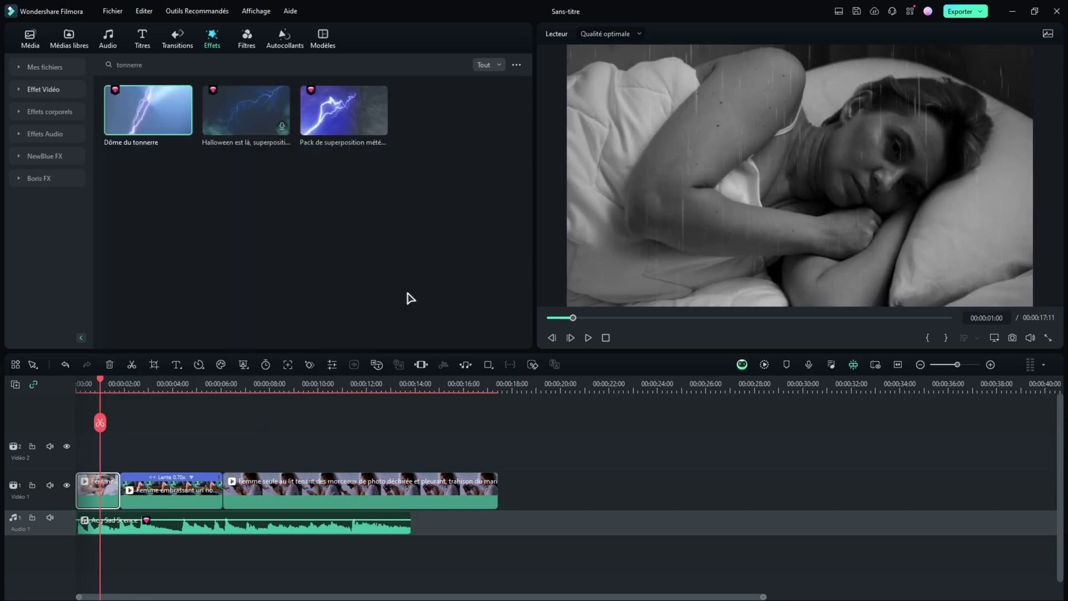
Paste the copied effects and filters onto the second and third video clips together.
{"action": "left_click_drag", "start_coordinate": [179, 437], "coordinate": [428, 509]}
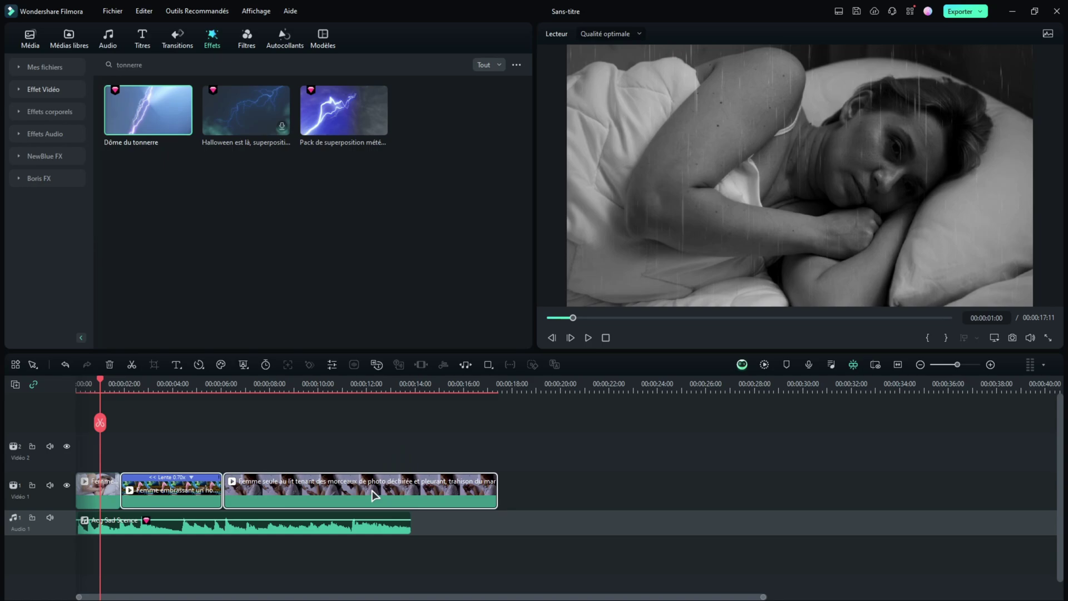
{"action": "right_click", "coordinate": [373, 495]}
{"action": "mouse_move", "coordinate": [429, 273]}
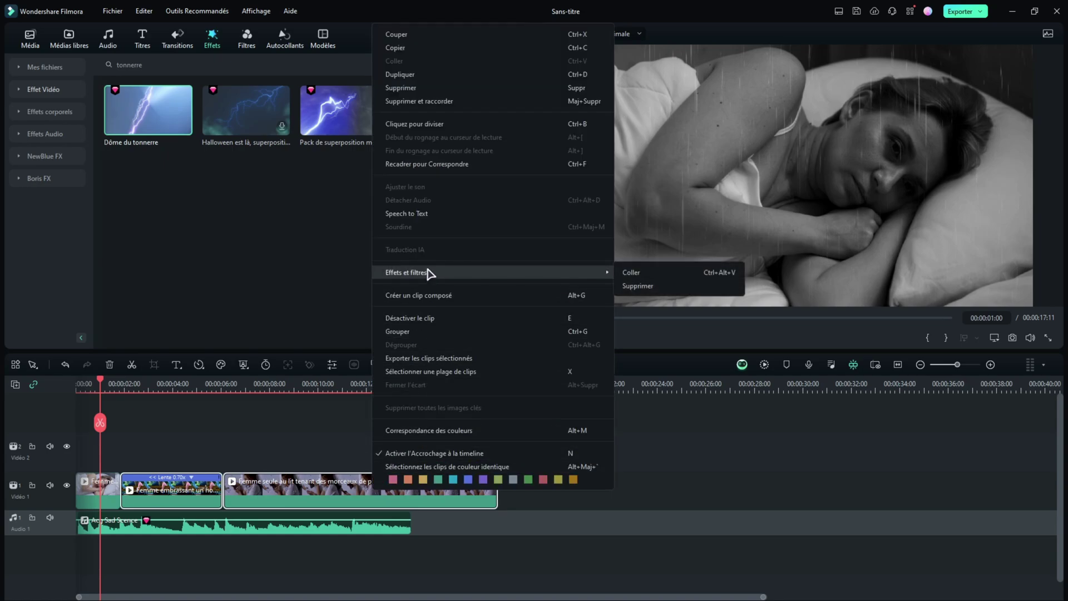
{"action": "left_click", "coordinate": [650, 272]}
{"action": "left_click", "coordinate": [640, 467]}
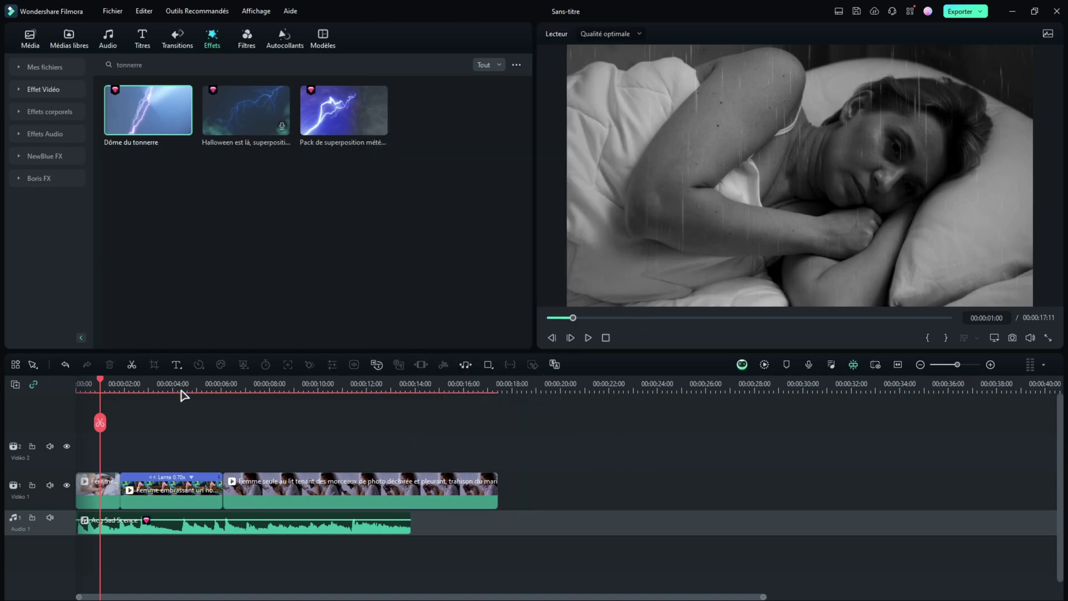
Play the sequence from the beginning to check the filter and rain effect across the clips.
{"action": "left_click", "coordinate": [179, 384]}
{"action": "left_click_drag", "start_coordinate": [178, 381], "coordinate": [69, 478]}
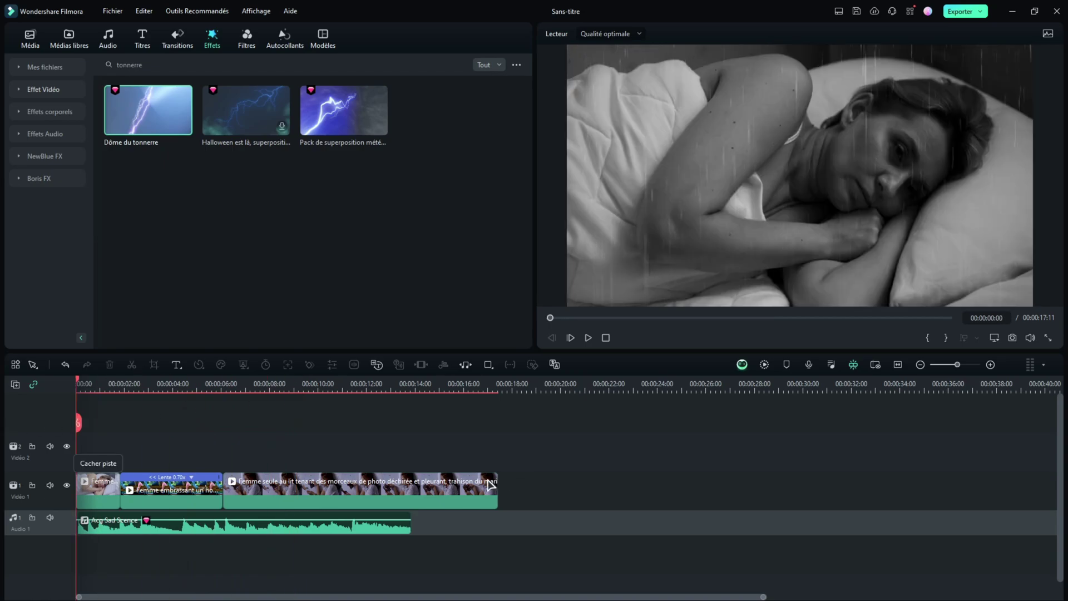
{"action": "key", "text": "space"}
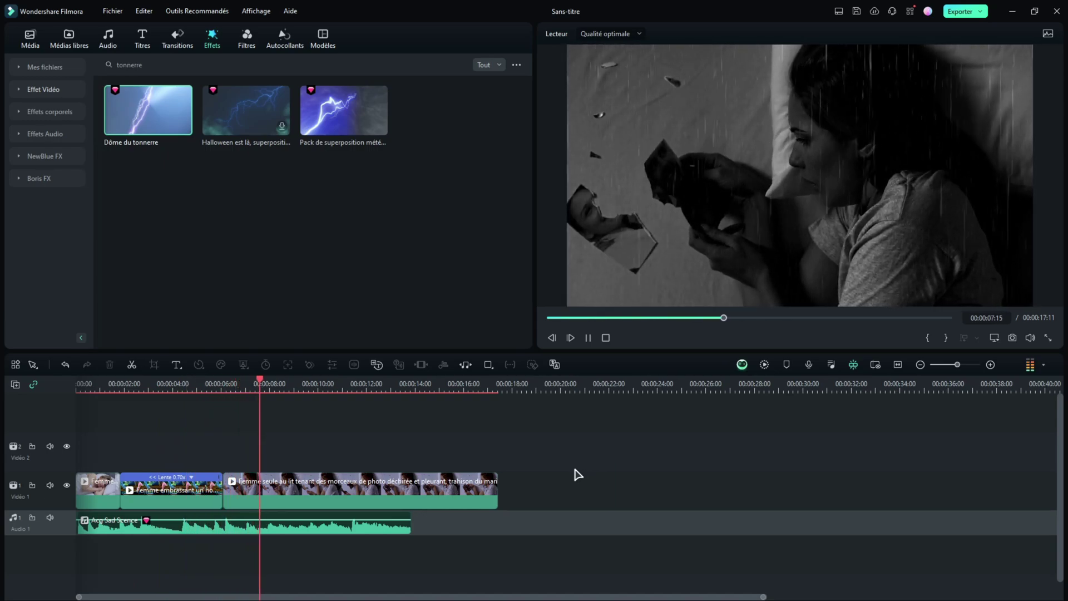
{"action": "key", "text": "space"}
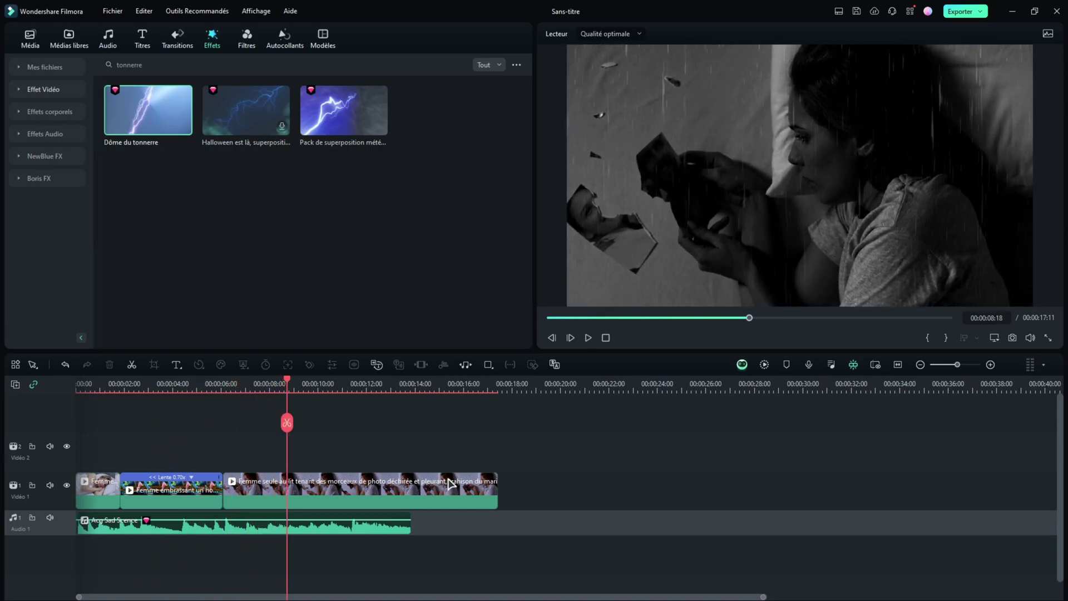
Delete all the video clips and the music from the timeline.
{"action": "left_click_drag", "start_coordinate": [654, 450], "coordinate": [97, 540]}
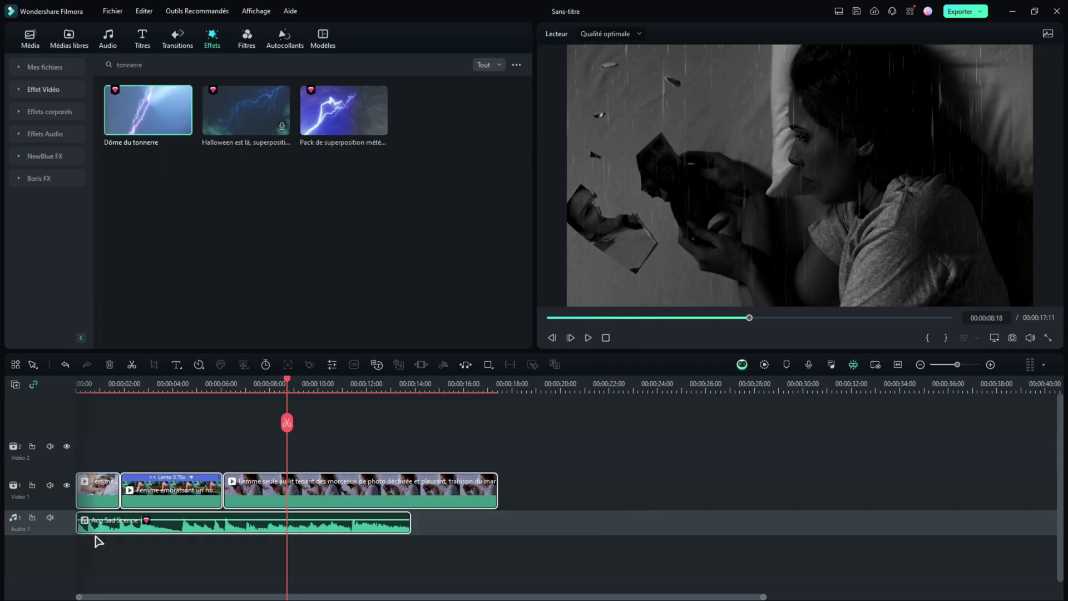
{"action": "key", "text": "Delete"}
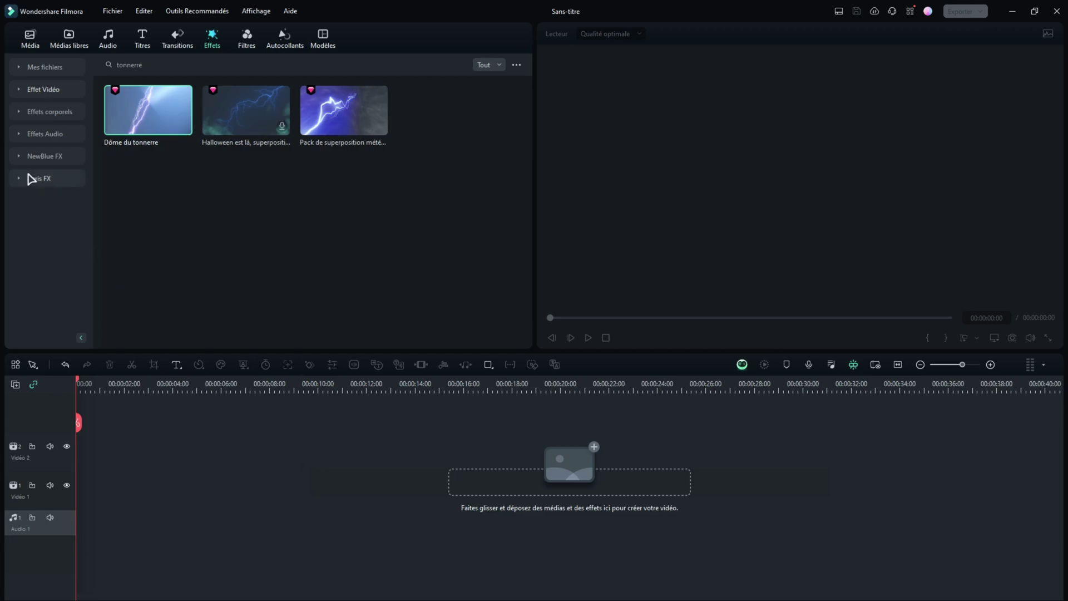
{"action": "left_click", "coordinate": [42, 136]}
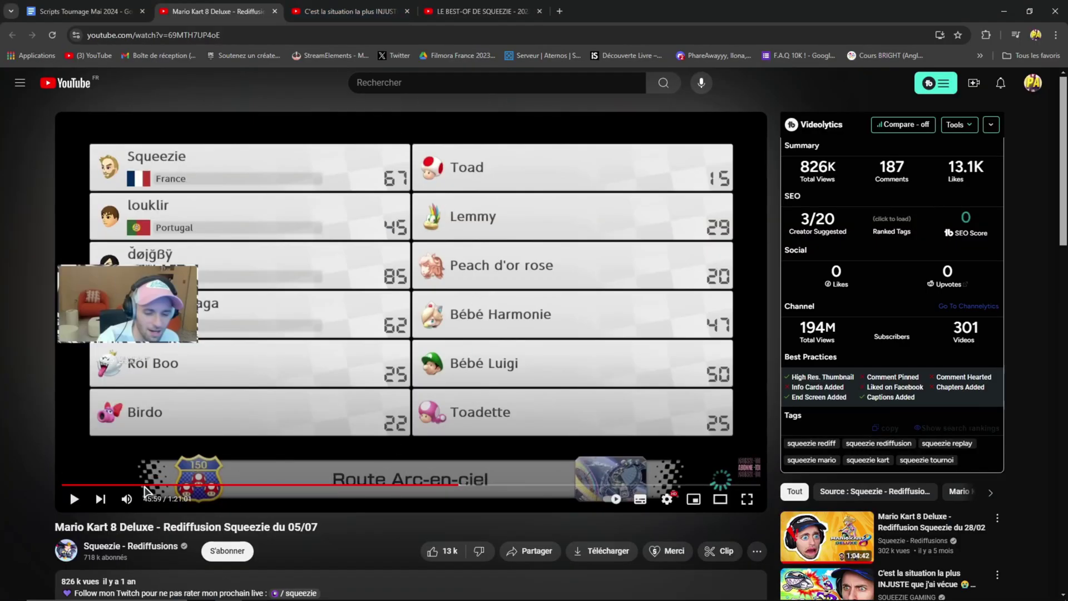
Switch to the browser, play the open Mario Kart 8 Deluxe rediffusion video, close it and watch the next Mario Kart video.
{"action": "left_click", "coordinate": [440, 386]}
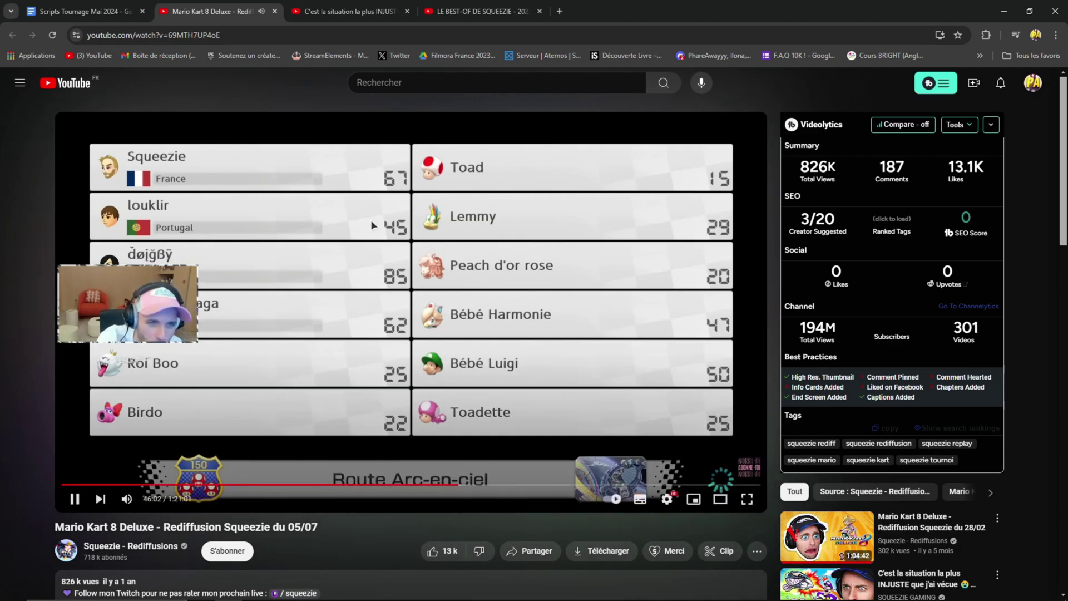
{"action": "key", "text": "ctrl+w"}
{"action": "key", "text": "space"}
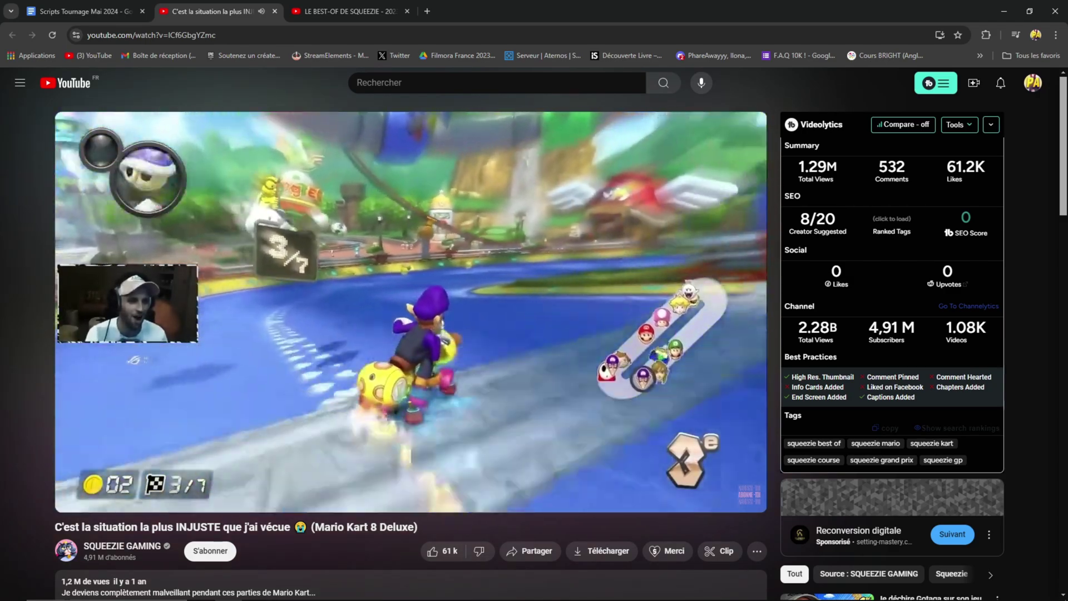
{"action": "key", "text": "space"}
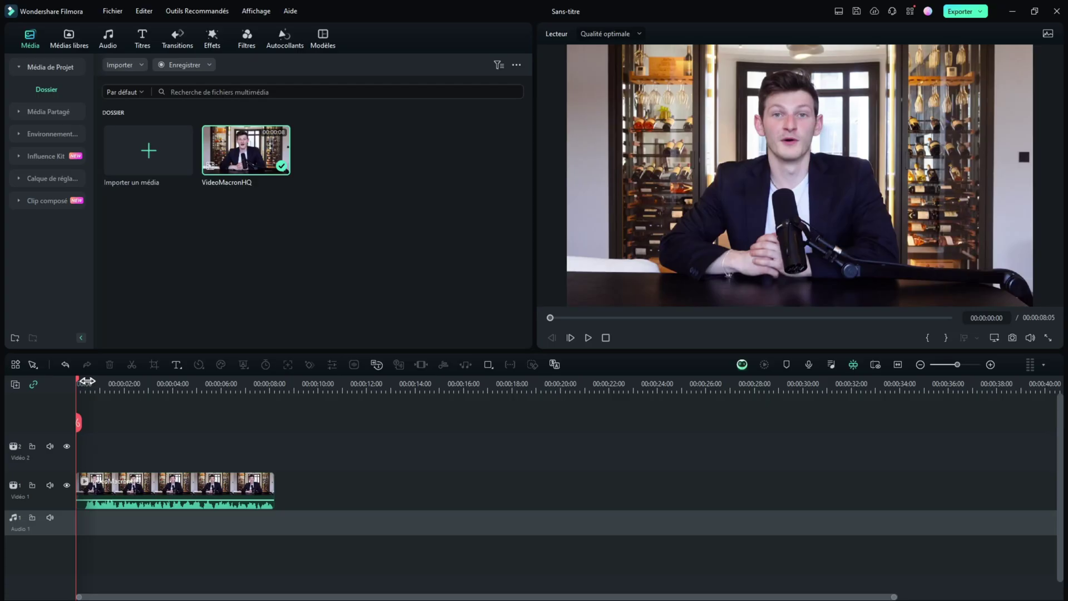
Back in Filmora, apply the Mégaphone voice filter to the VideoMacronHQ clip and play it from the start.
{"action": "left_click_drag", "start_coordinate": [79, 389], "coordinate": [173, 394]}
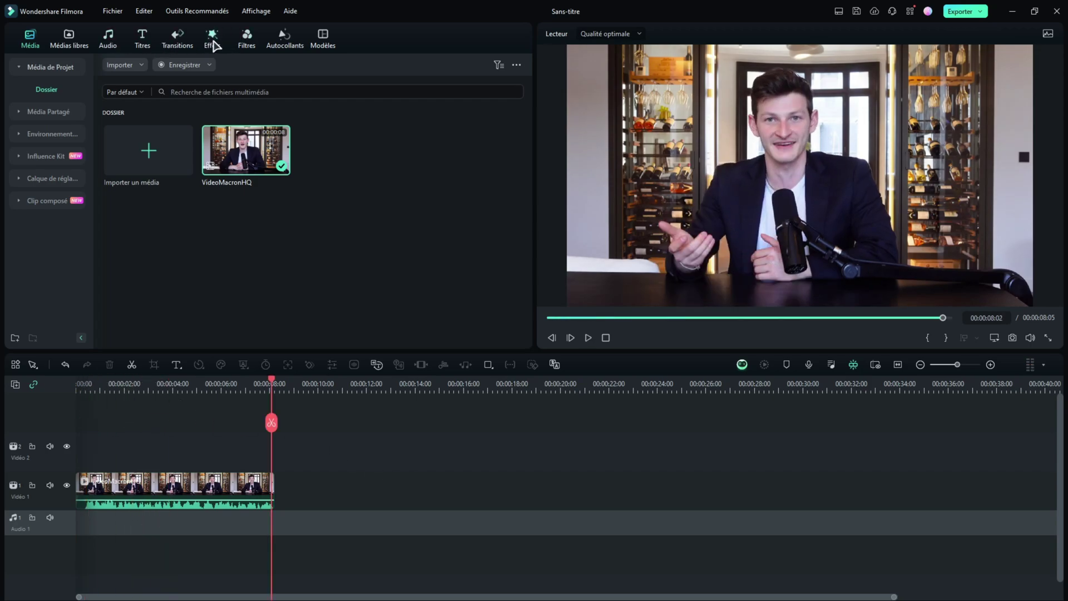
{"action": "left_click", "coordinate": [212, 39]}
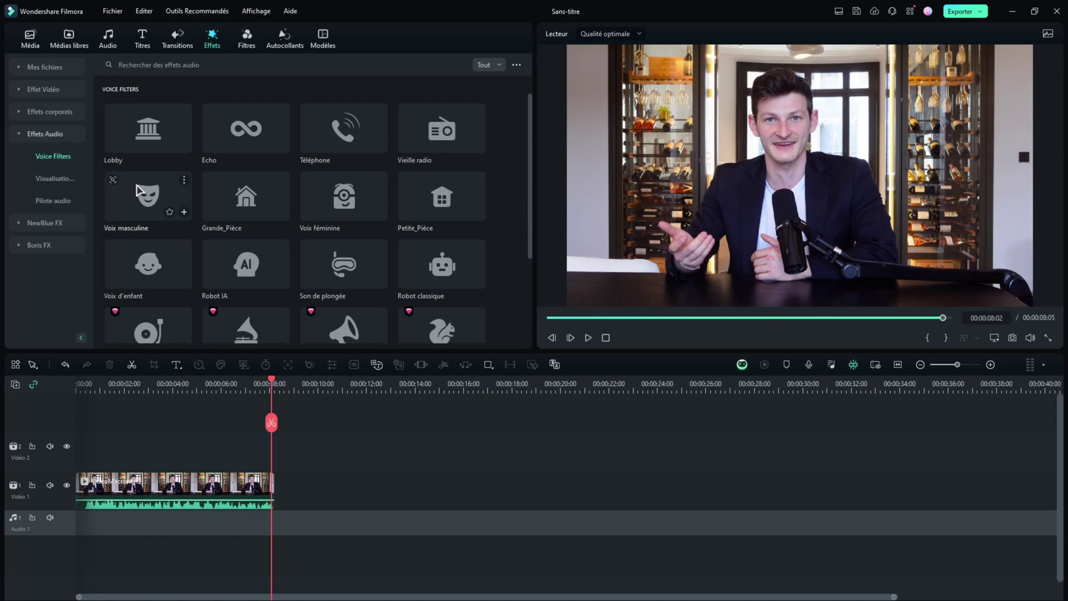
{"action": "left_click_drag", "start_coordinate": [138, 191], "coordinate": [161, 207]}
{"action": "left_click_drag", "start_coordinate": [197, 329], "coordinate": [205, 450]}
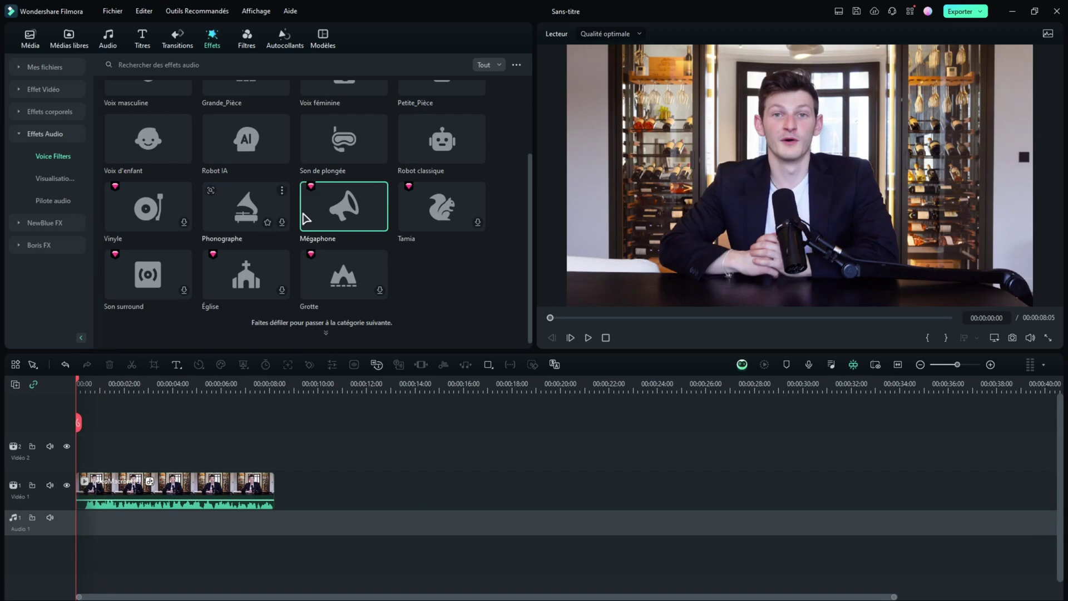
{"action": "key", "text": "space"}
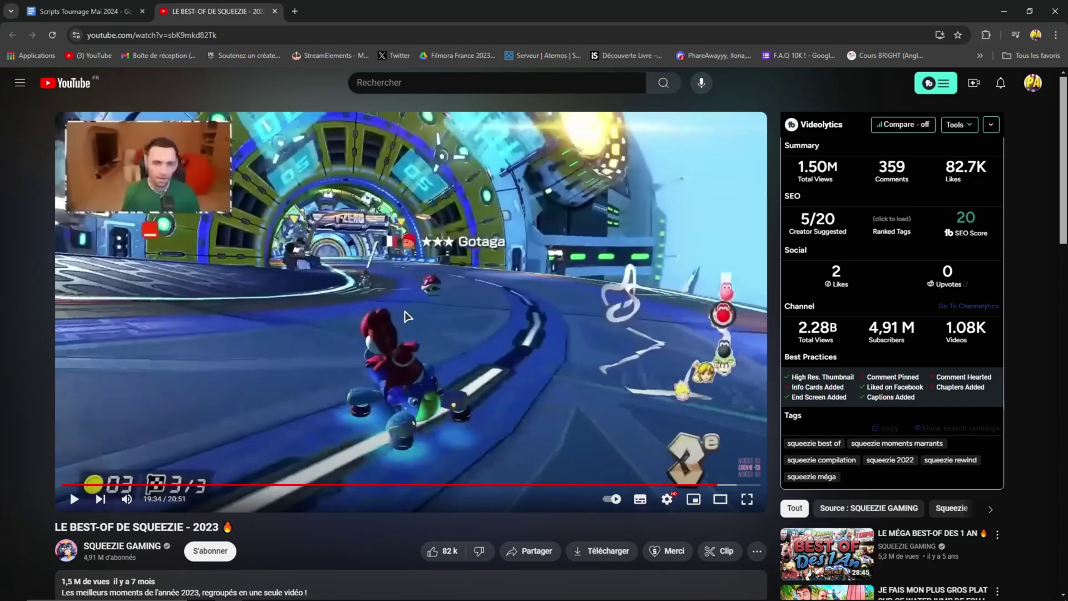
Switch to the browser and play the LE BEST-OF DE SQUEEZIE - 2023 video.
{"action": "left_click", "coordinate": [547, 336]}
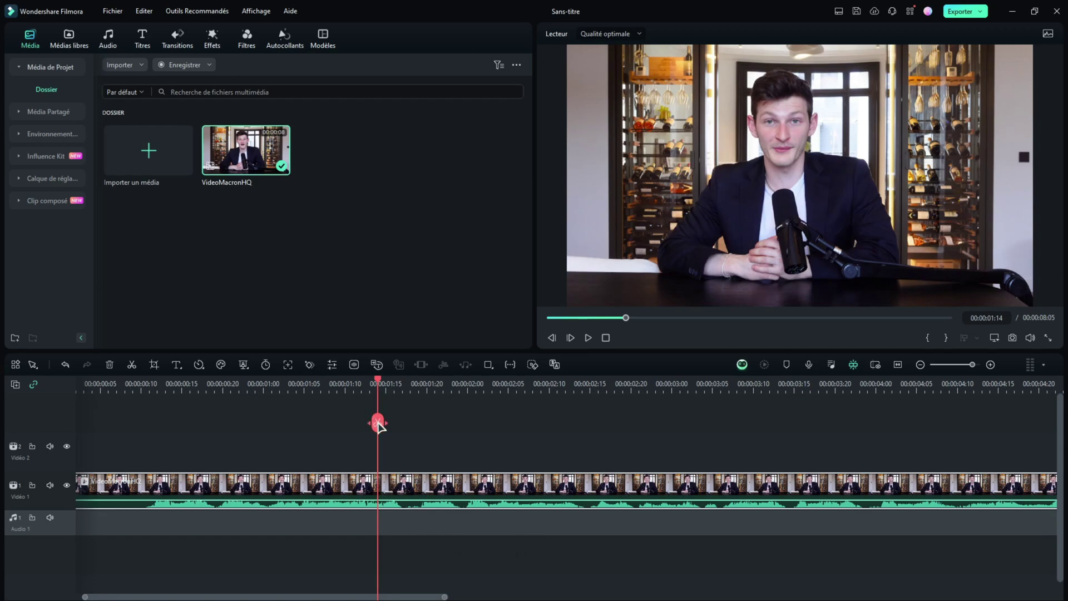
In Filmora, split the VideoMacronHQ clip at 00:00:01:14 and 00:00:01:24, and lower the middle segment's audio to silence.
{"action": "left_click", "coordinate": [377, 423]}
{"action": "left_click_drag", "start_coordinate": [381, 383], "coordinate": [461, 384]}
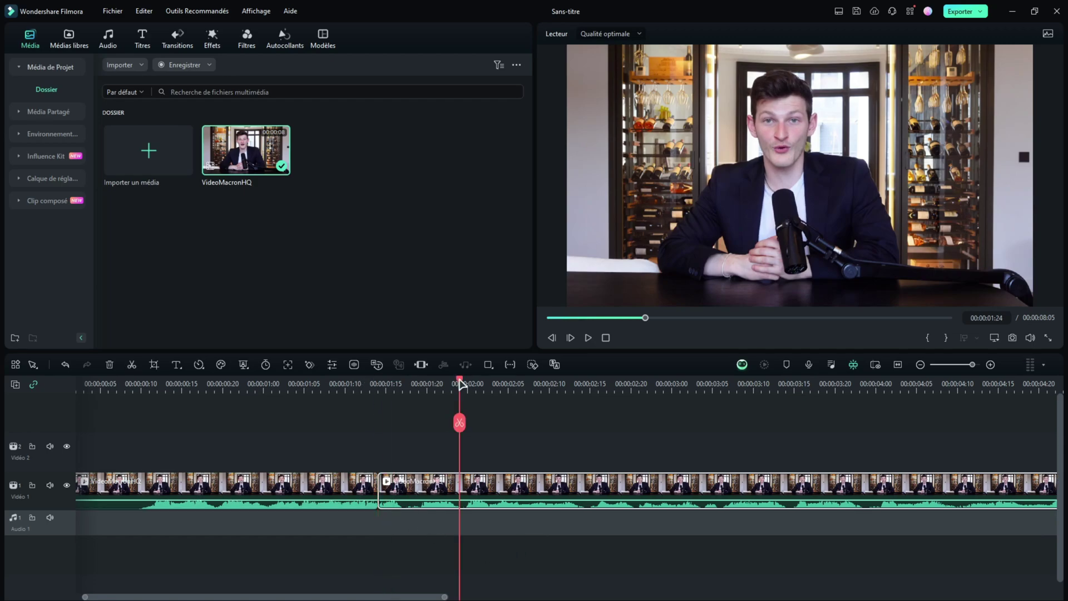
{"action": "left_click", "coordinate": [459, 423]}
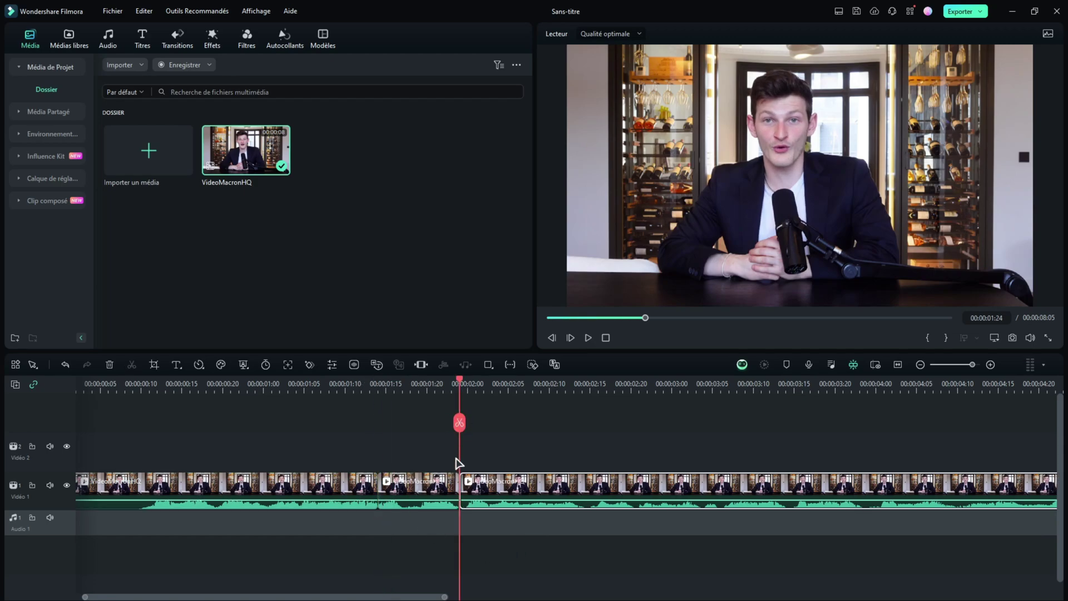
{"action": "left_click_drag", "start_coordinate": [393, 498], "coordinate": [406, 552]}
Search the sound effects for bip and add the Bip sound to the audio track below the silenced segment.
{"action": "left_click", "coordinate": [378, 383]}
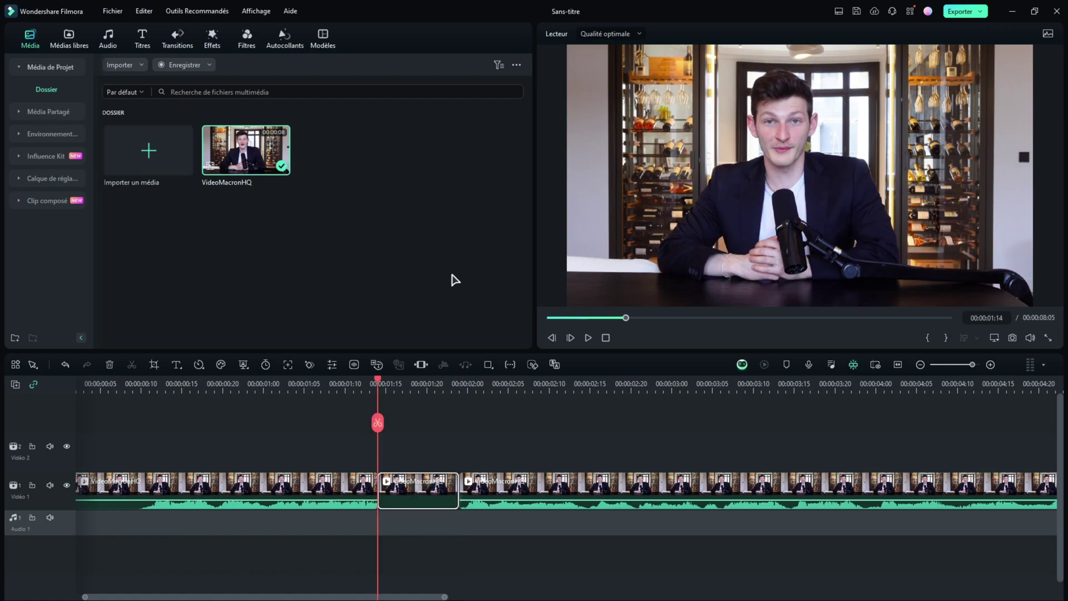
{"action": "left_click", "coordinate": [107, 39]}
{"action": "left_click", "coordinate": [46, 111]}
{"action": "left_click", "coordinate": [142, 65]}
{"action": "type", "text": "b"}
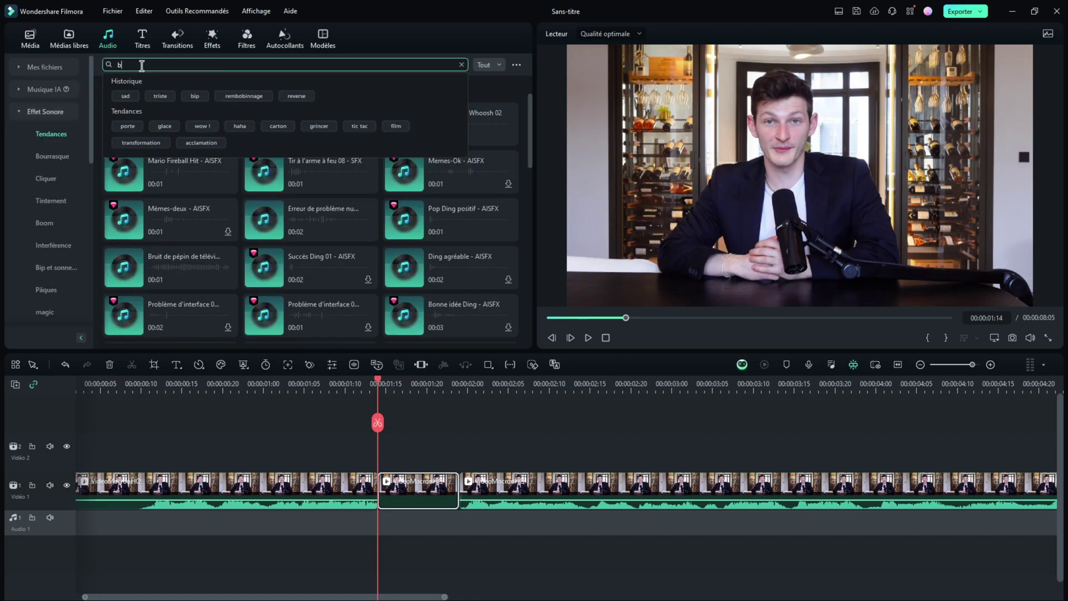
{"action": "type", "text": "ip"}
{"action": "key", "text": "Return"}
{"action": "left_click_drag", "start_coordinate": [128, 107], "coordinate": [356, 523]}
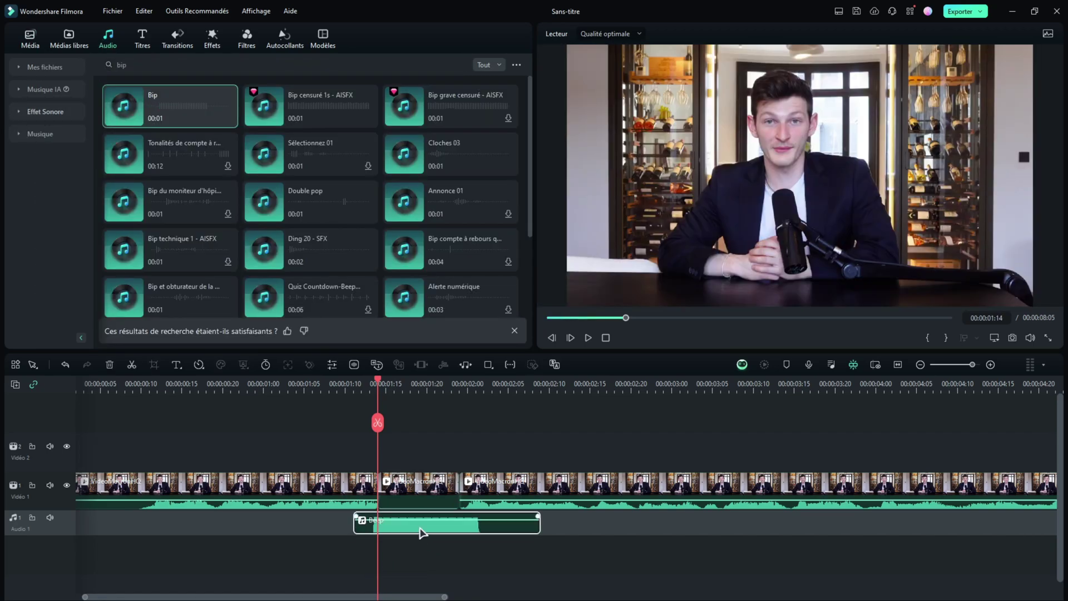
Align the beep's start with the silenced segment at 00:00:01:14 and trim its end to match the segment's end.
{"action": "left_click_drag", "start_coordinate": [420, 528], "coordinate": [436, 528]}
{"action": "left_click_drag", "start_coordinate": [436, 529], "coordinate": [436, 529]}
{"action": "left_click_drag", "start_coordinate": [564, 524], "coordinate": [461, 517]}
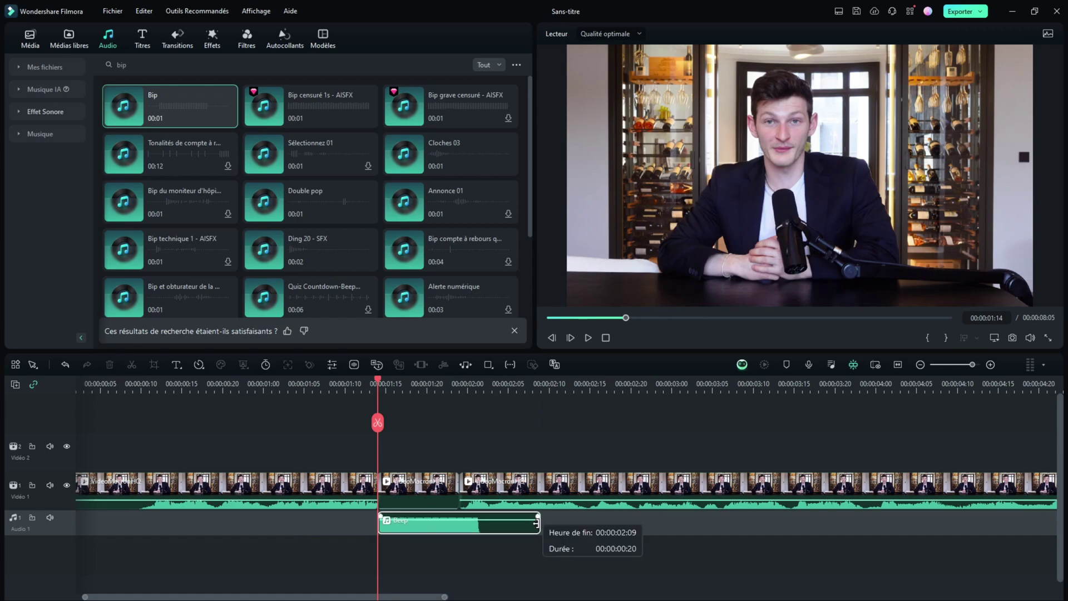
Select the silenced segment together with its beep, clear the selection and place the playhead at 00:00:00:22.
{"action": "left_click_drag", "start_coordinate": [420, 444], "coordinate": [426, 533]}
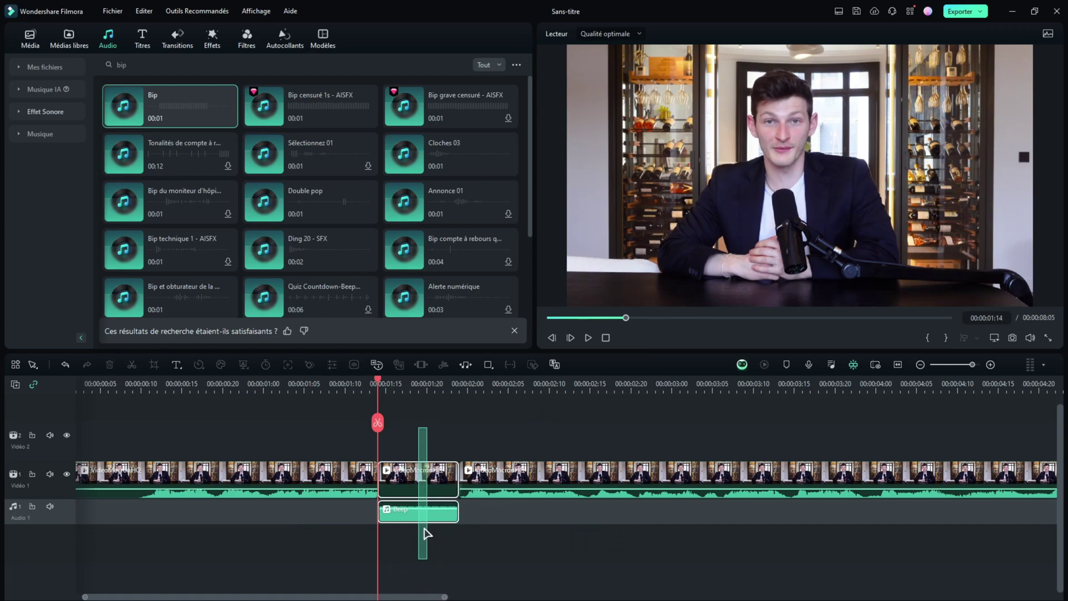
{"action": "left_click_drag", "start_coordinate": [431, 572], "coordinate": [431, 571]}
{"action": "left_click", "coordinate": [428, 550]}
{"action": "left_click", "coordinate": [239, 388]}
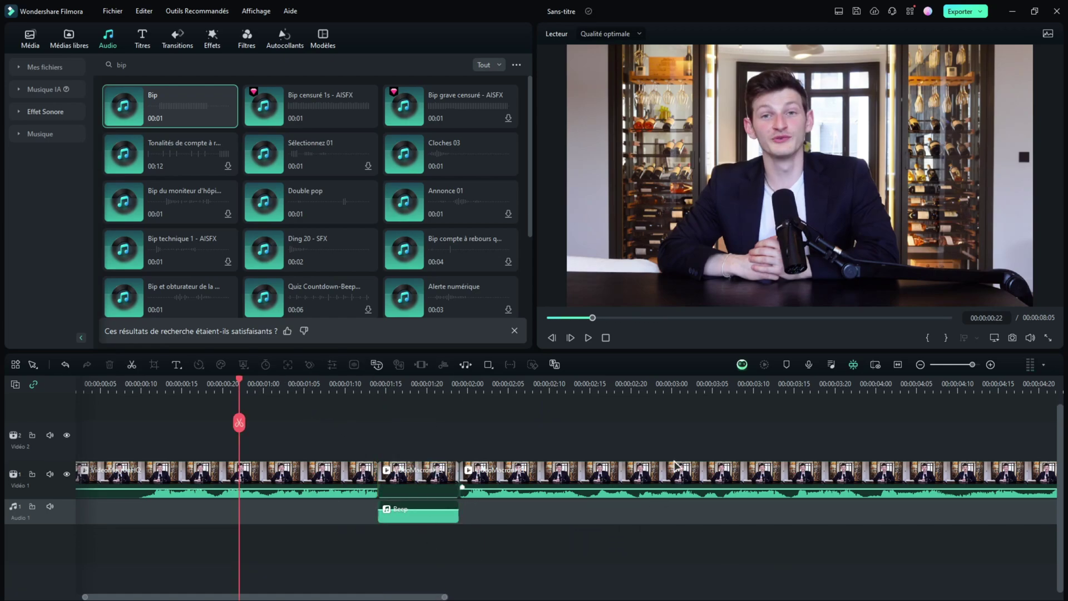